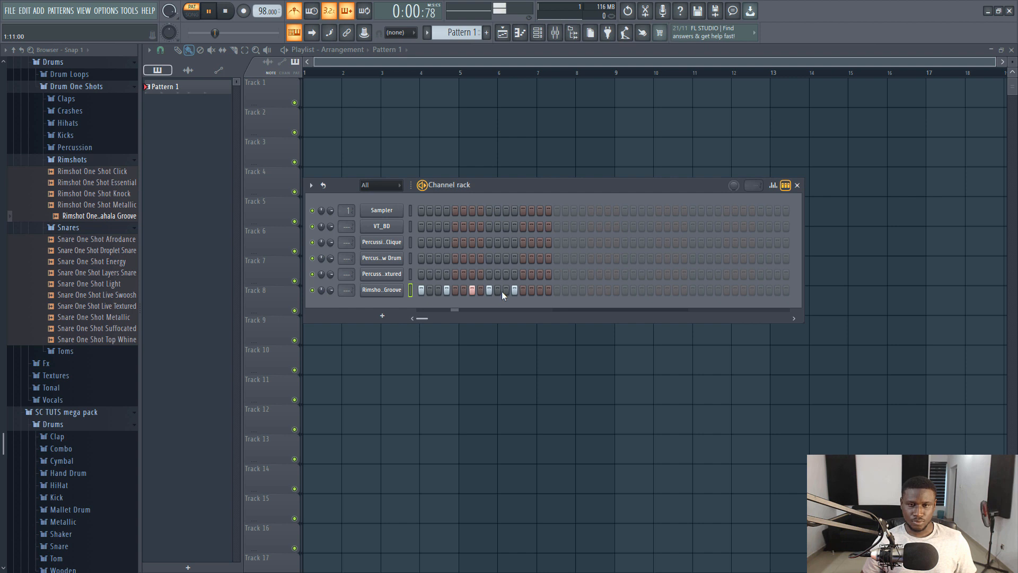
Move the Rimshot Groove channel's last two hits to steps 11 and 14, clearing the hits on steps 9 and 12.
key(space)
click(506, 290)
key(space)
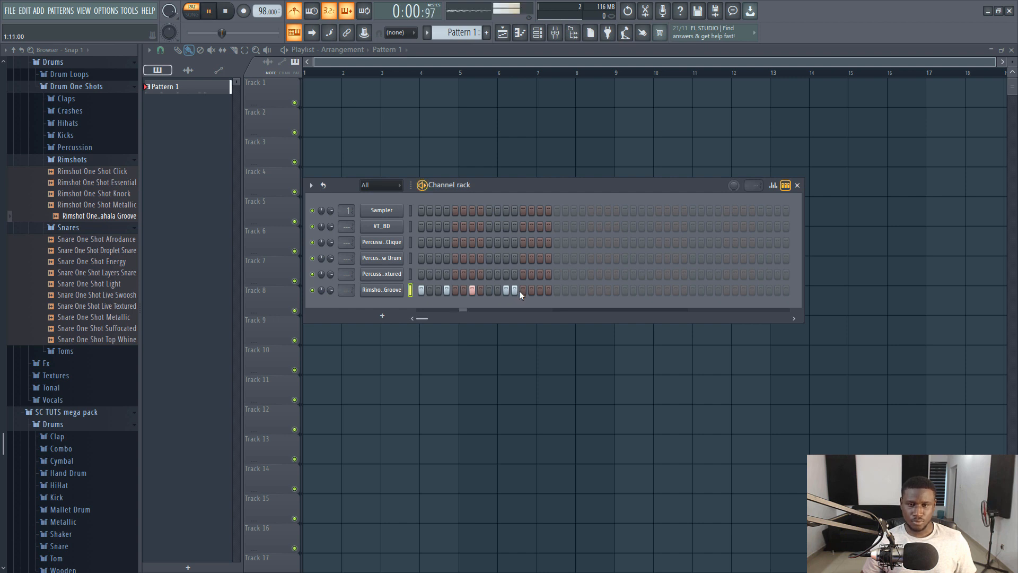
right_click(524, 291)
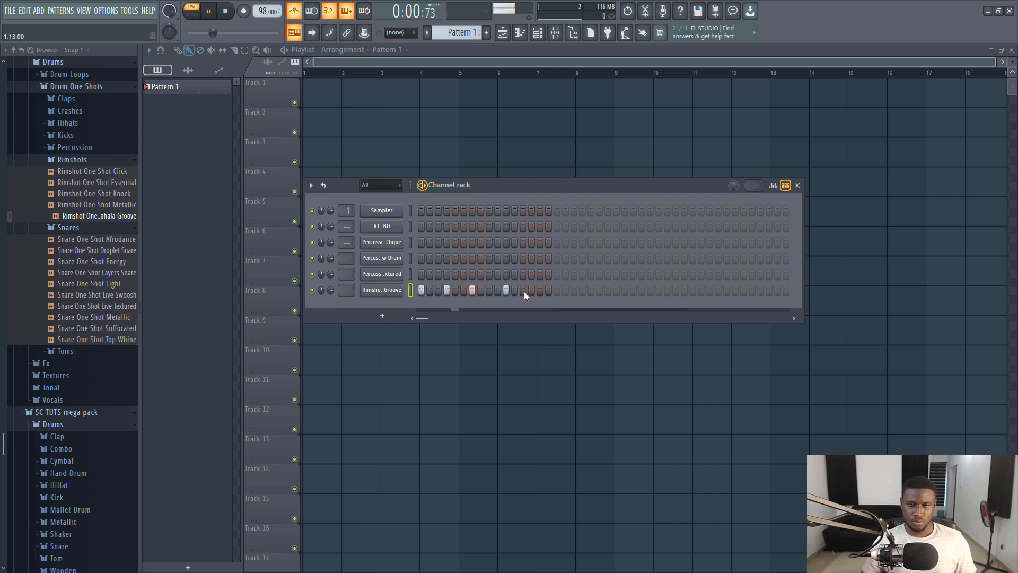
click(530, 291)
click(532, 291)
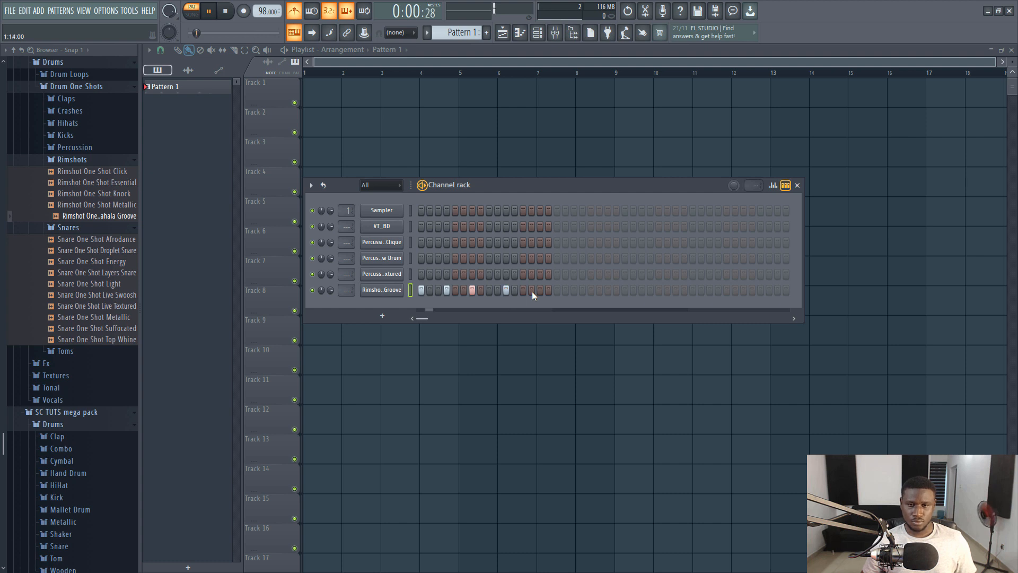
click(532, 291)
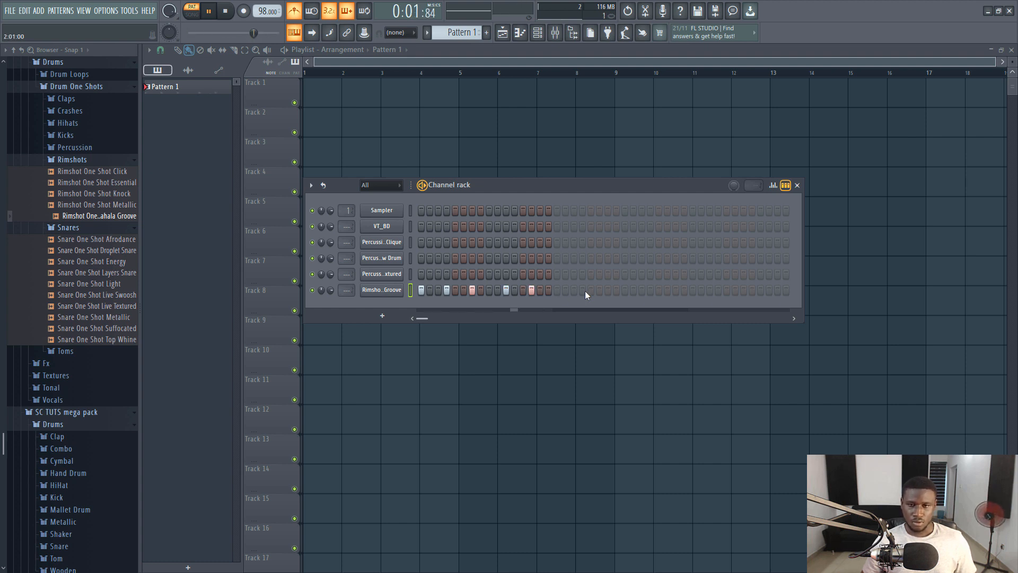
Extend the Rimshot Groove pattern into a second bar with hits on steps 17, 20, 23, 27 and 30, then play it.
click(556, 291)
key(space)
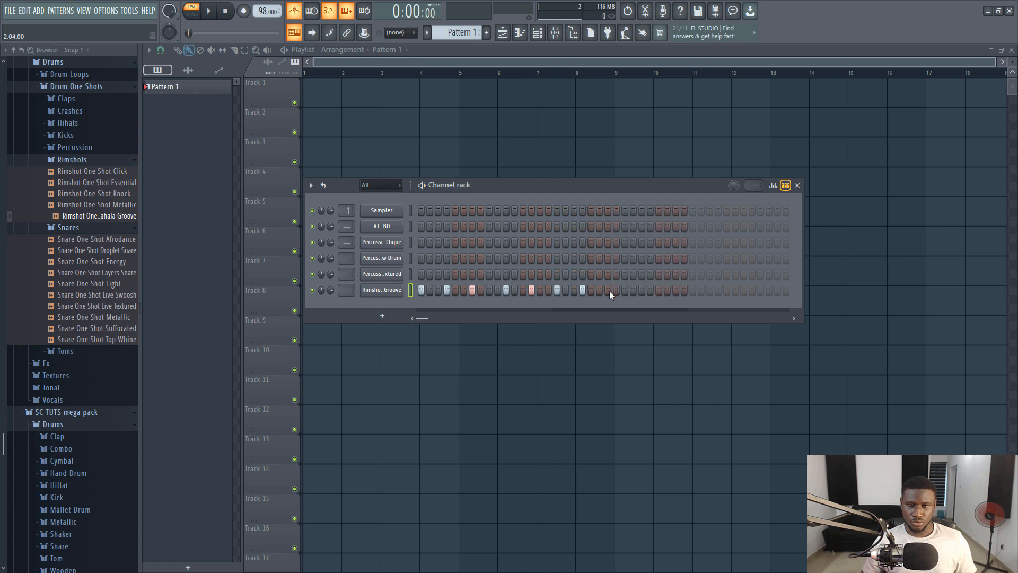
click(608, 291)
click(641, 291)
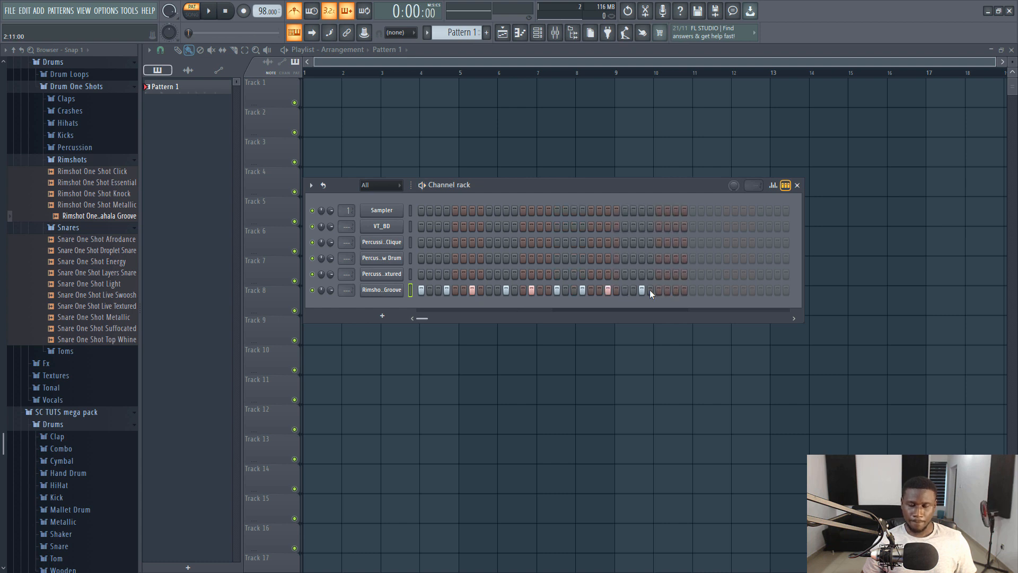
click(667, 291)
key(space)
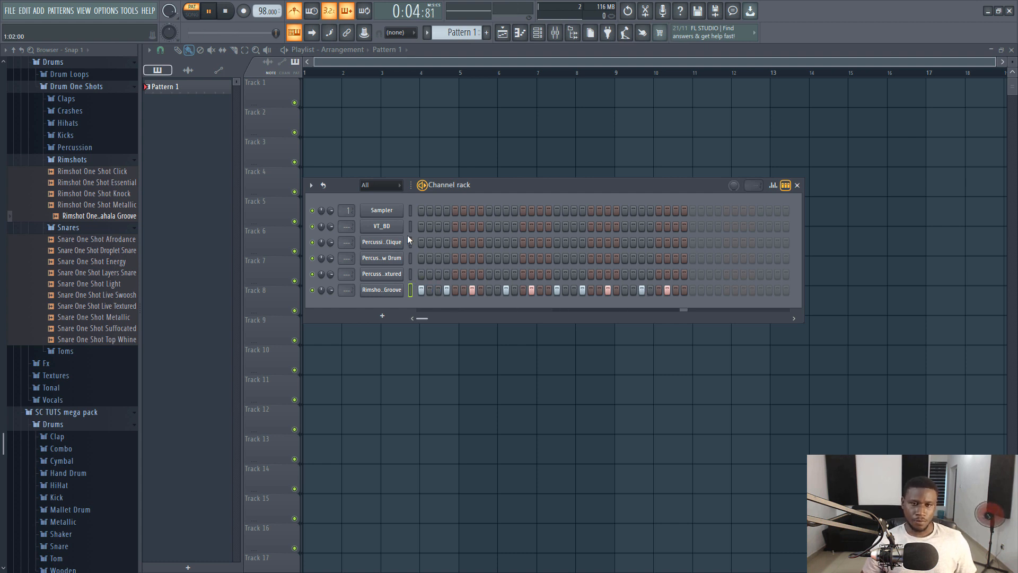
Fill the VT_BD kick channel on every fourth step from step 1 across both bars, turn off the metronome and play the pattern.
key(space)
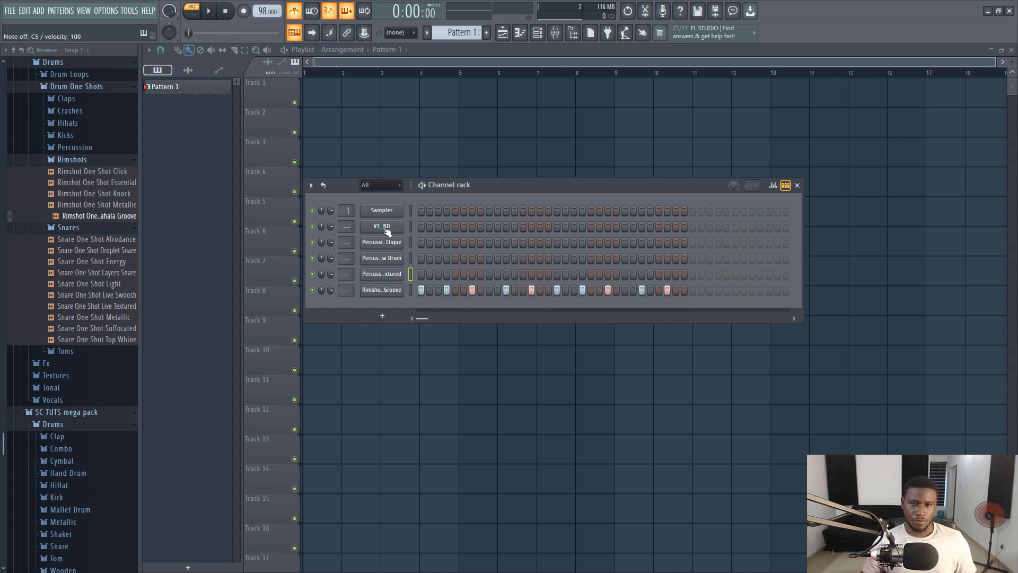
click(517, 276)
key(space)
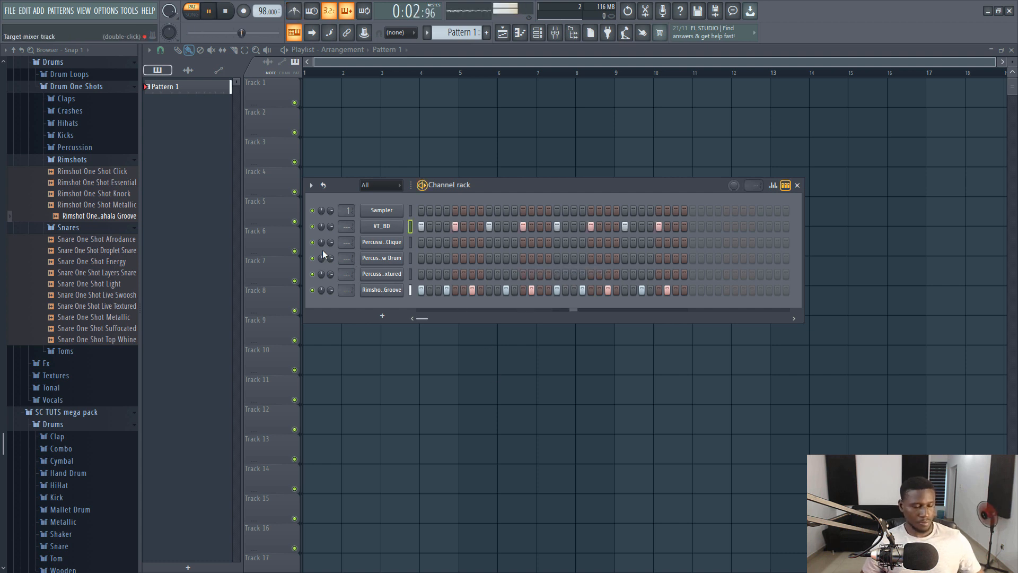
Place hits on steps 4, 7, 11, 20, 23 and 27 of the Clique percussion channel while auditioning the pattern.
click(409, 242)
key(space)
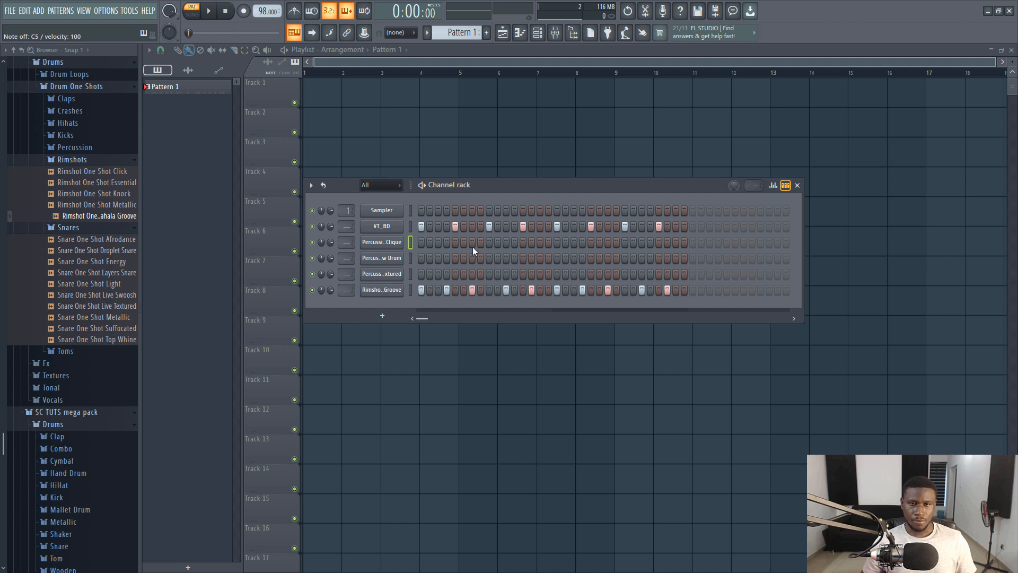
click(447, 242)
key(space)
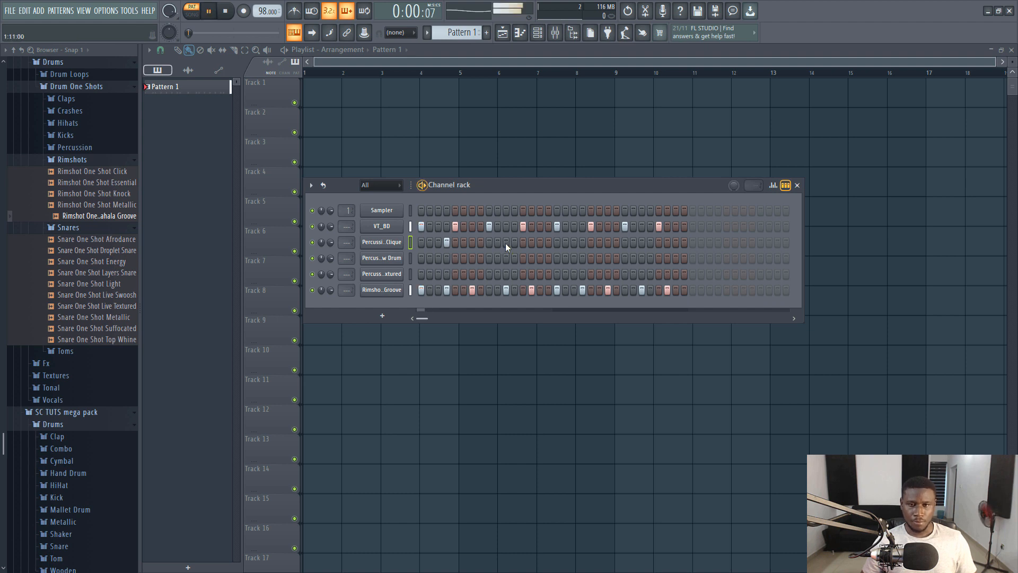
click(506, 242)
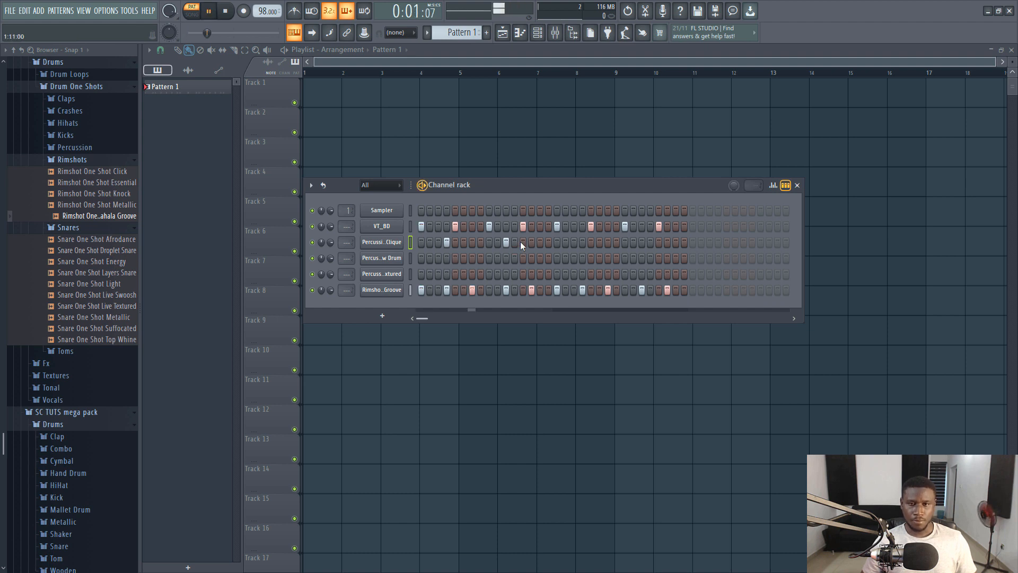
click(581, 243)
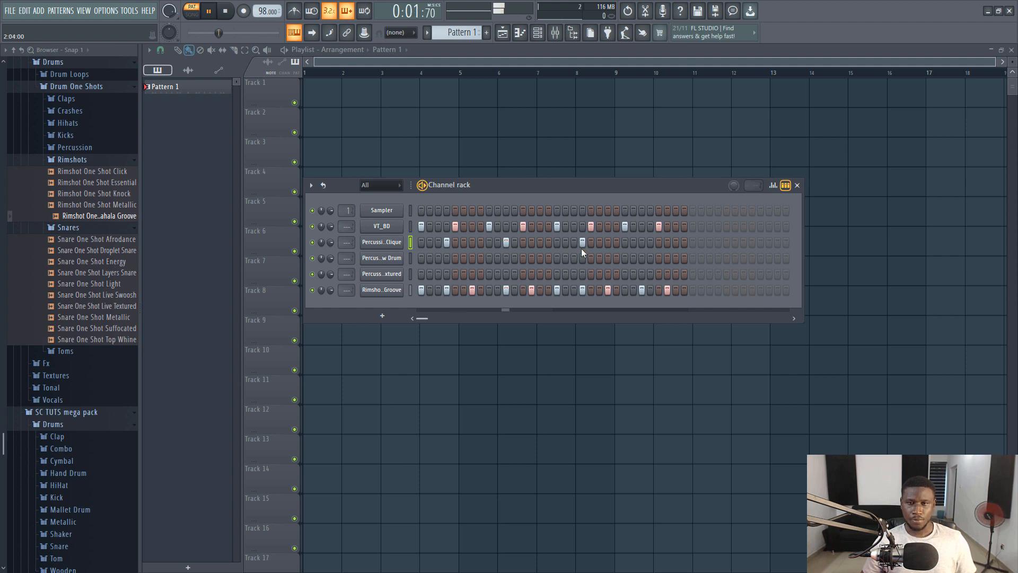
key(space)
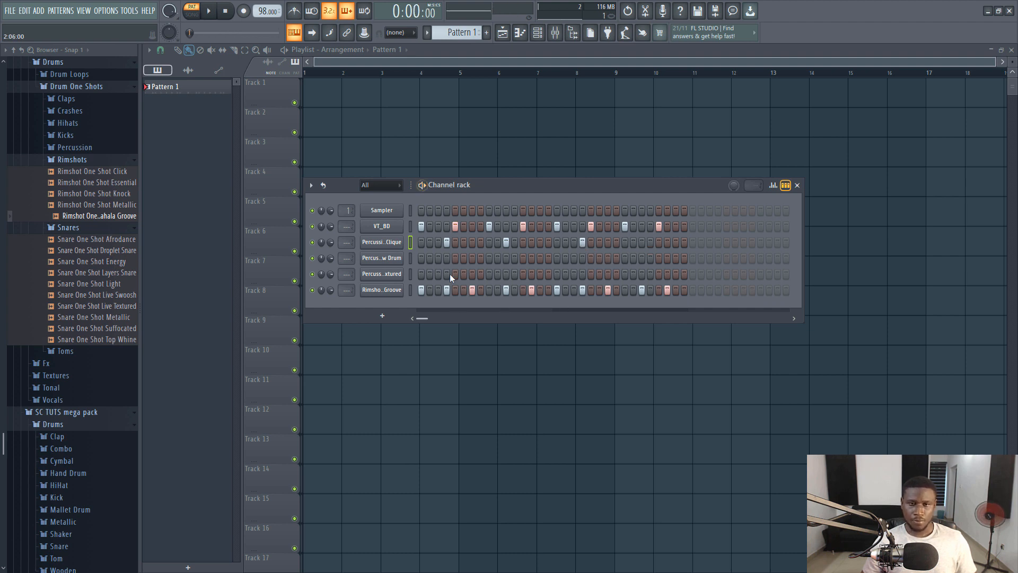
key(space)
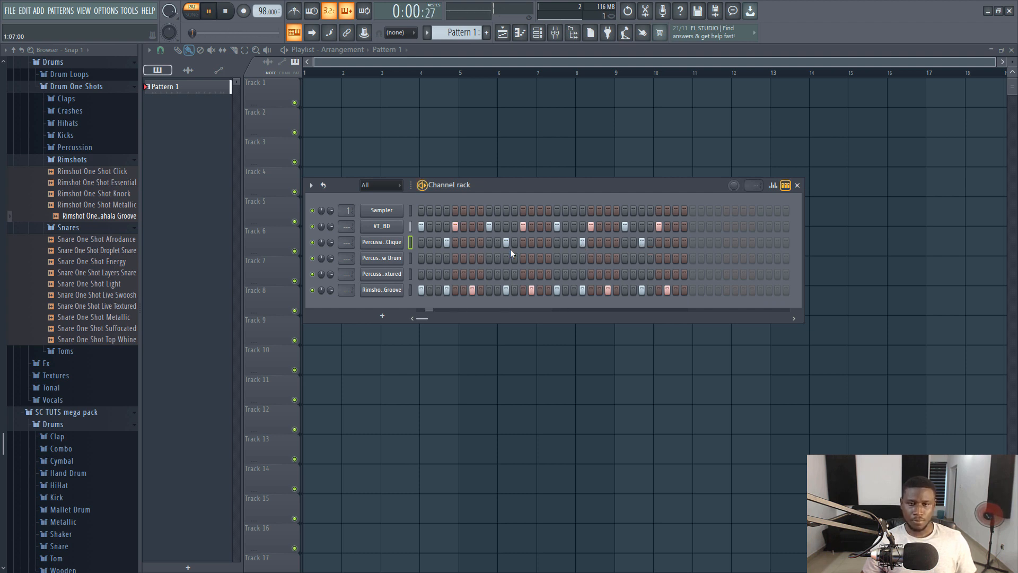
click(472, 243)
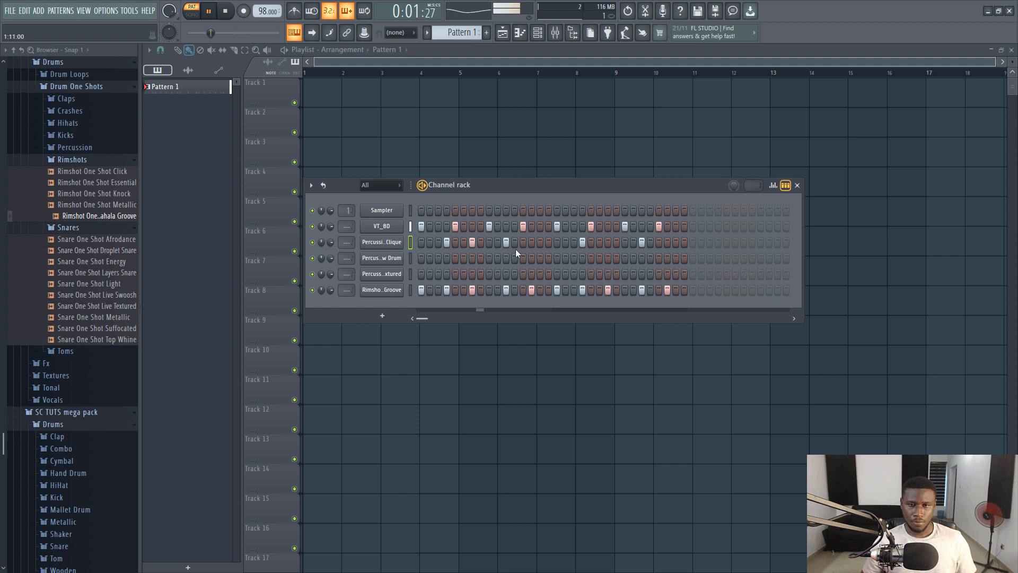
click(608, 243)
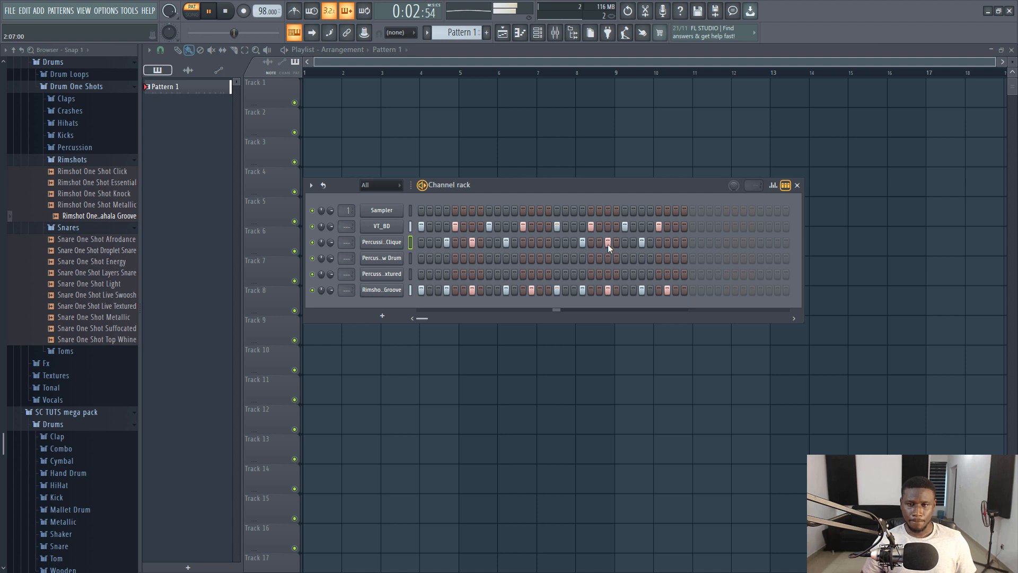
Place hits on steps 15, 31 and 32 of the percussion drum channel below Clique.
click(410, 258)
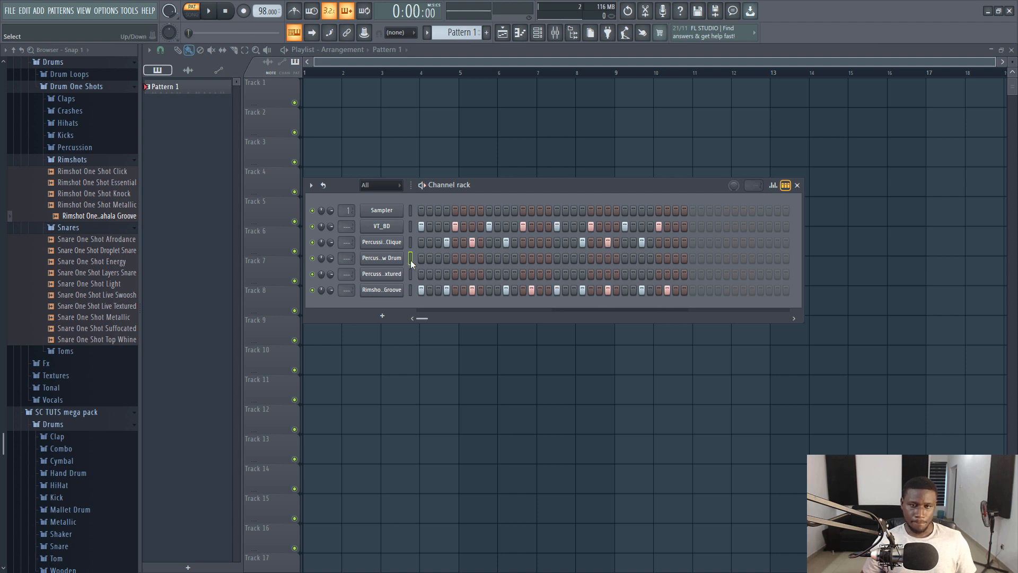
click(548, 260)
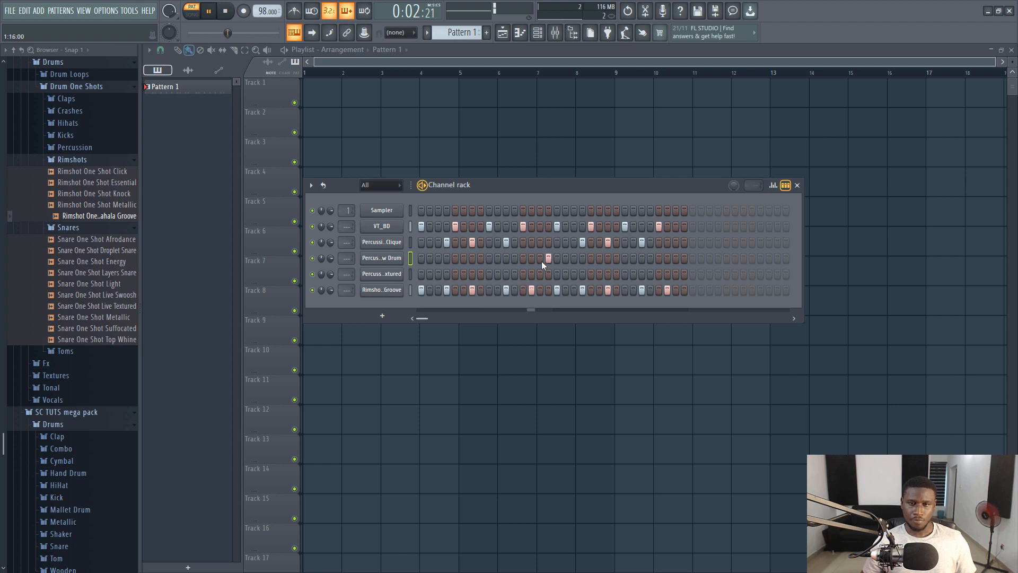
click(542, 261)
click(539, 261)
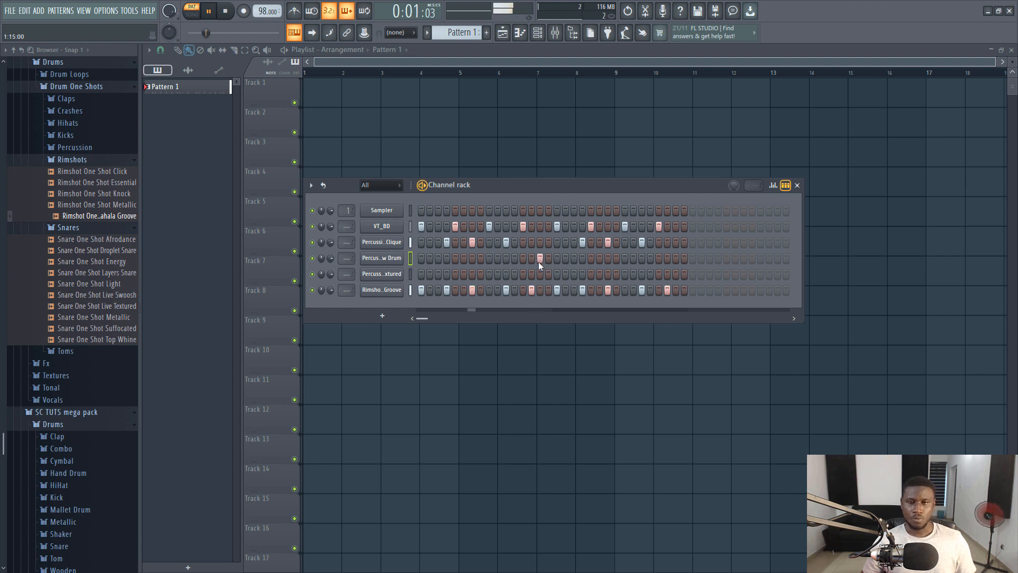
click(678, 258)
click(684, 258)
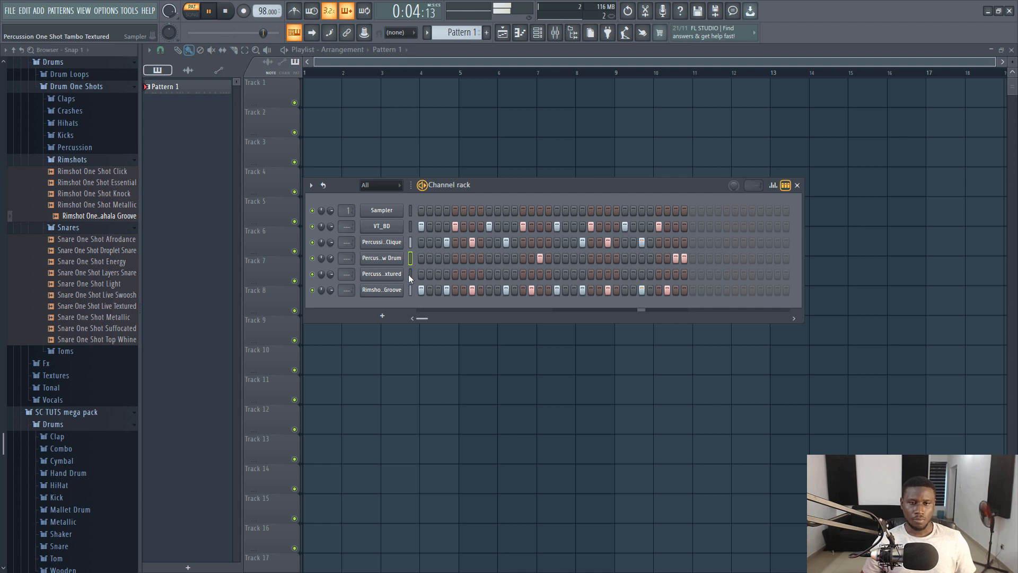
Place Tambo Textured percussion hits on steps 1, 9, 17 and 25, and audition the full drum pattern.
key(space)
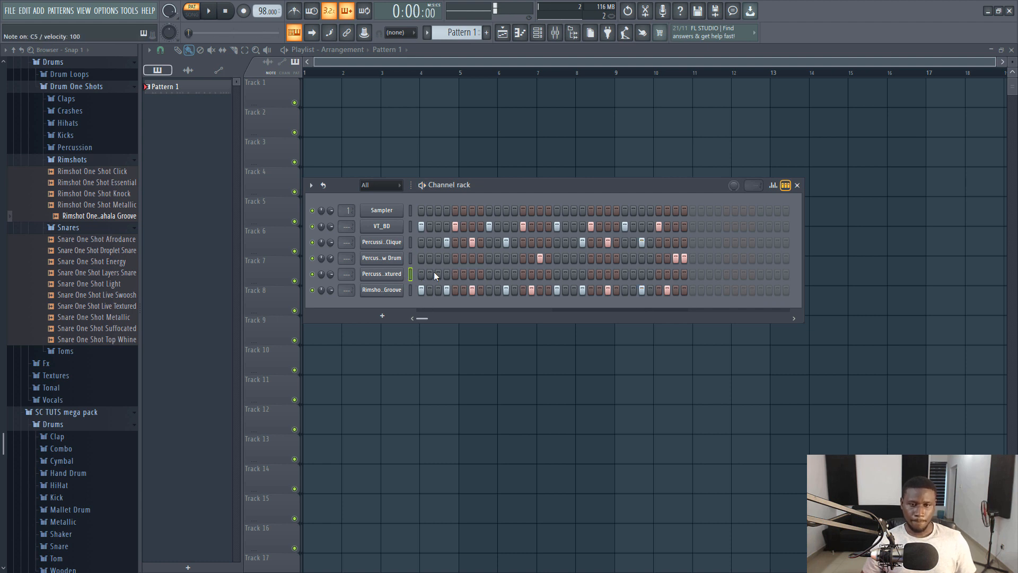
key(space)
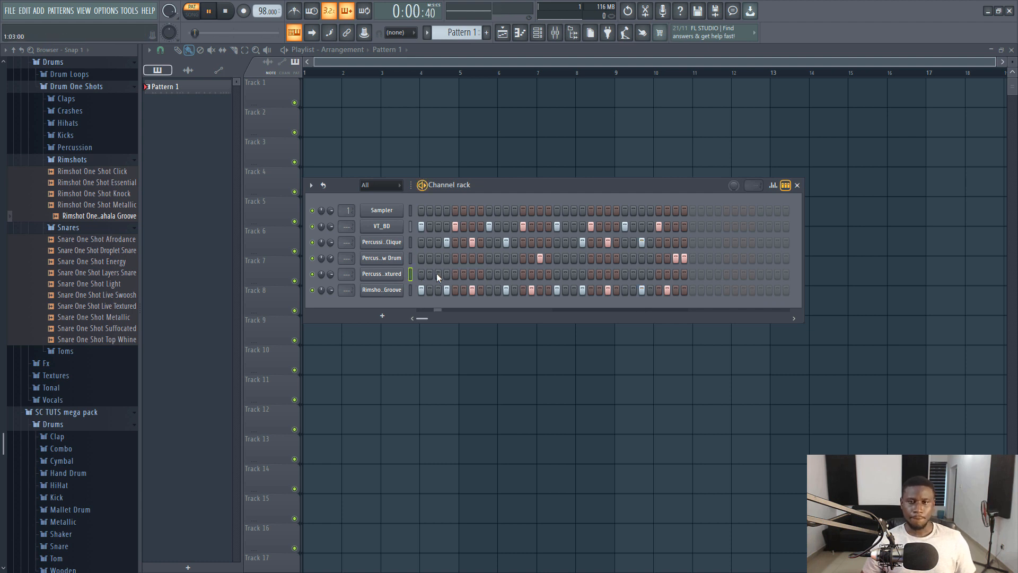
click(488, 275)
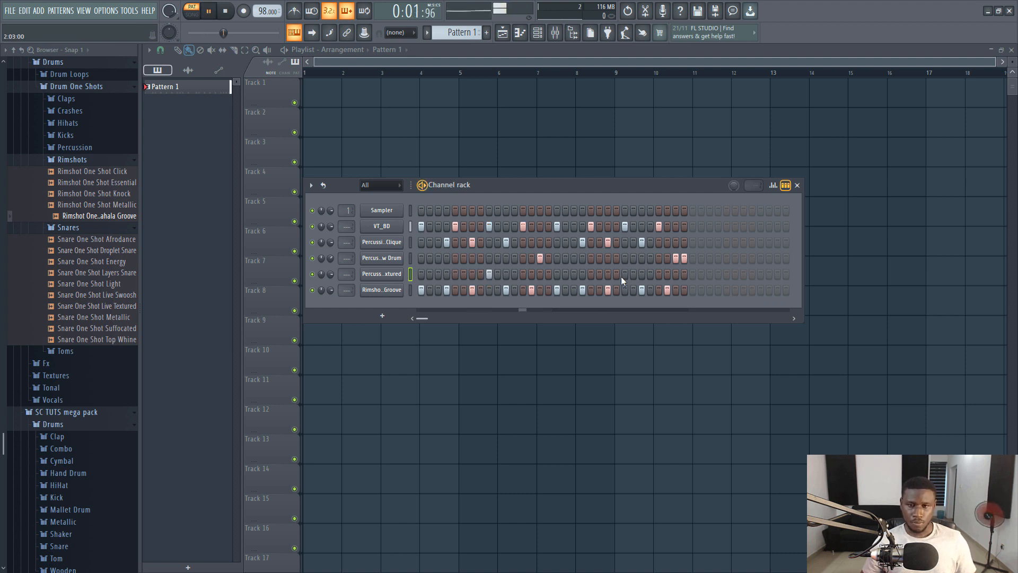
click(557, 275)
click(624, 275)
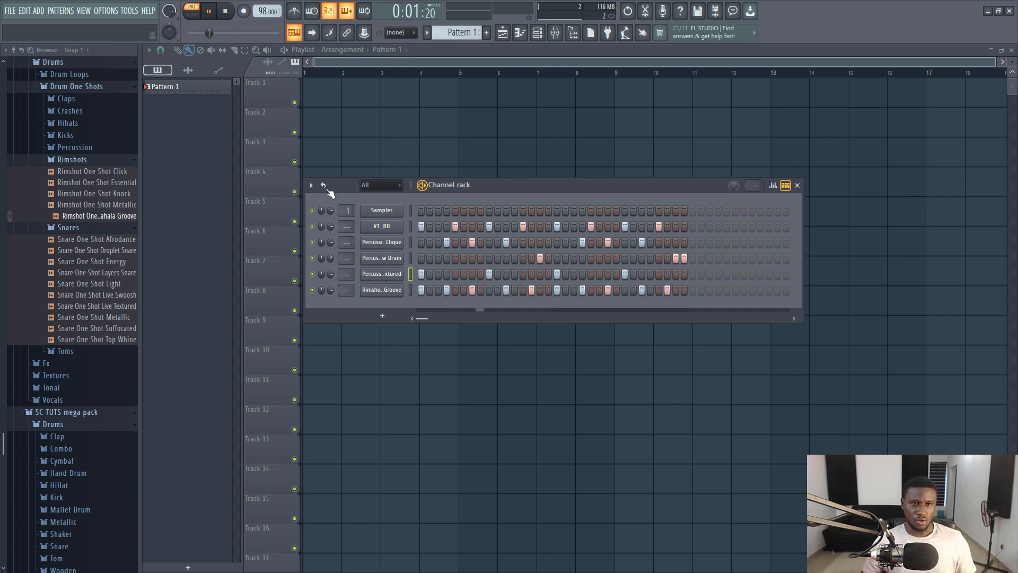
key(space)
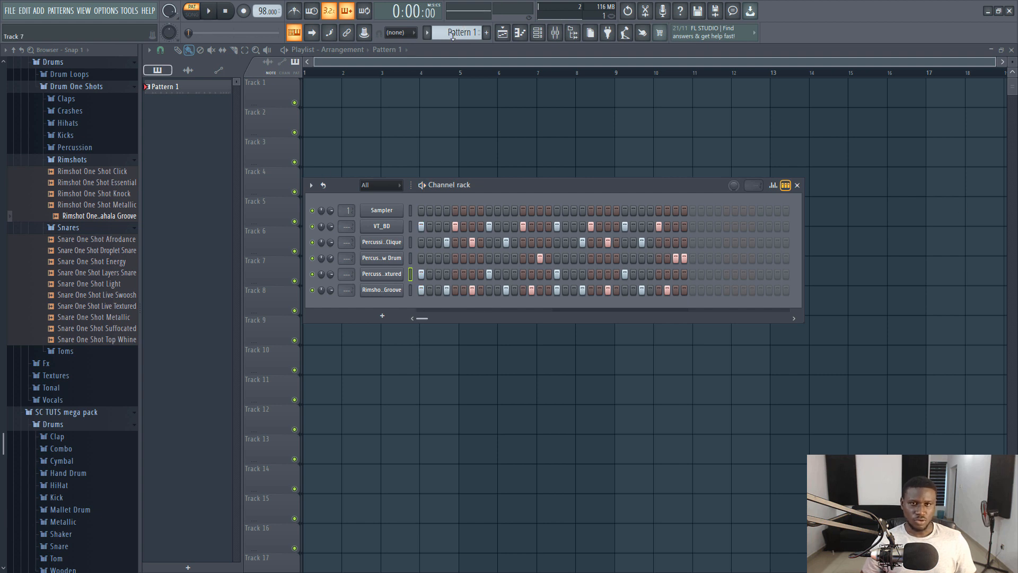
Place Pattern 1 at bar 1 of Track 1 and the 115_Schlagwerk_SP_02 shaker loop directly beneath it on an unmuted Track 2.
click(345, 95)
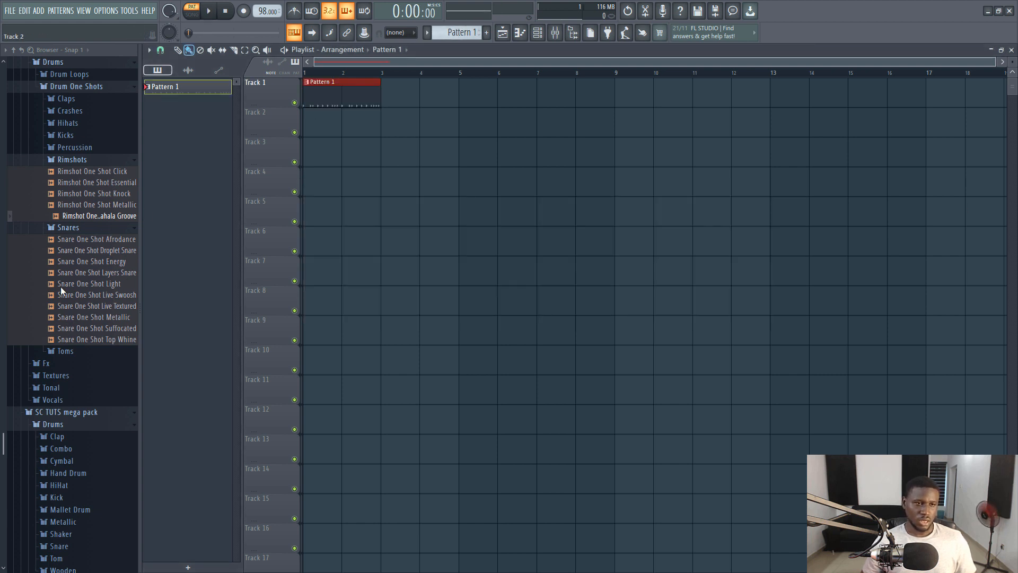
scroll(62, 286, up, 5)
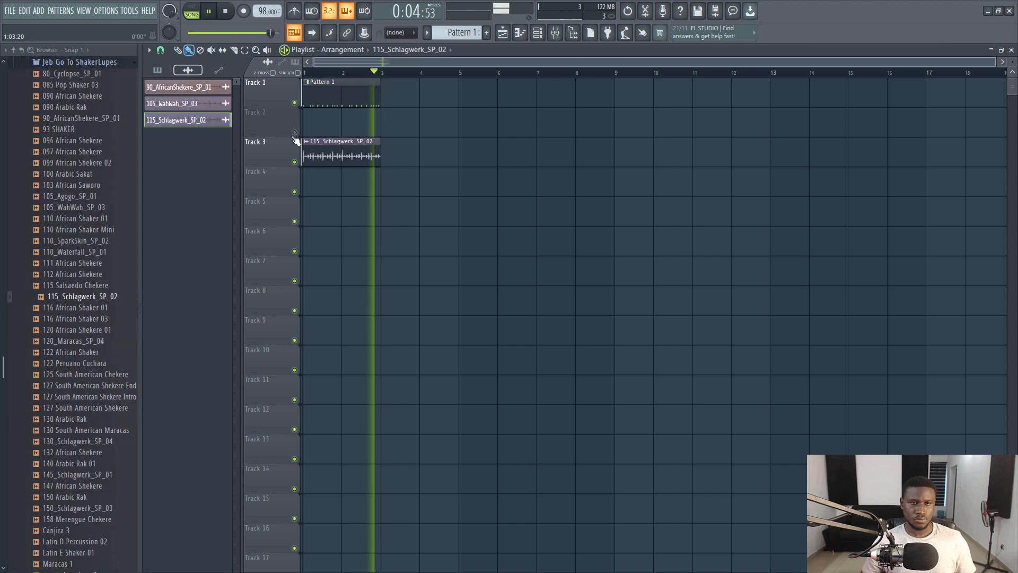
click(294, 132)
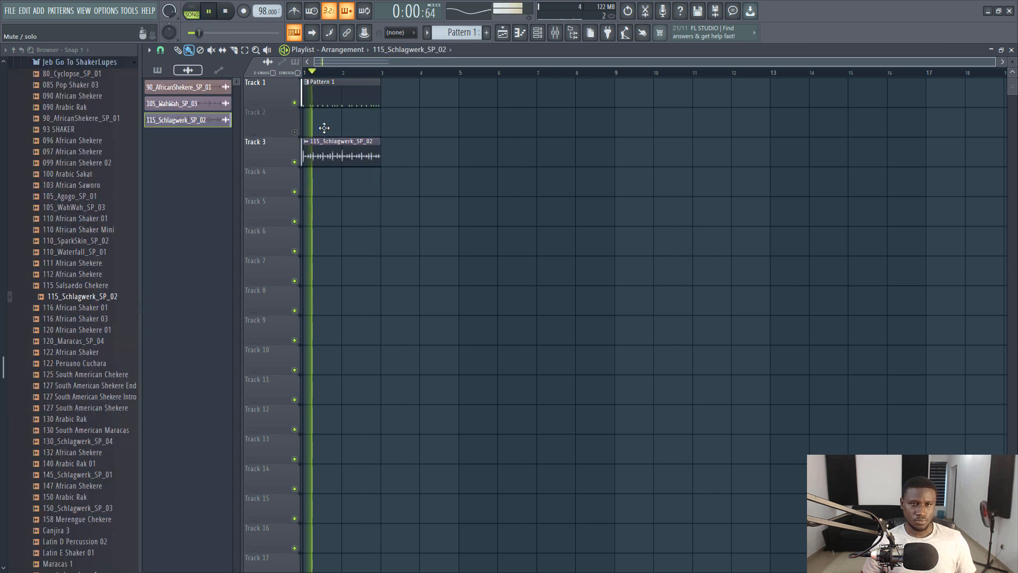
drag(324, 128, 353, 103)
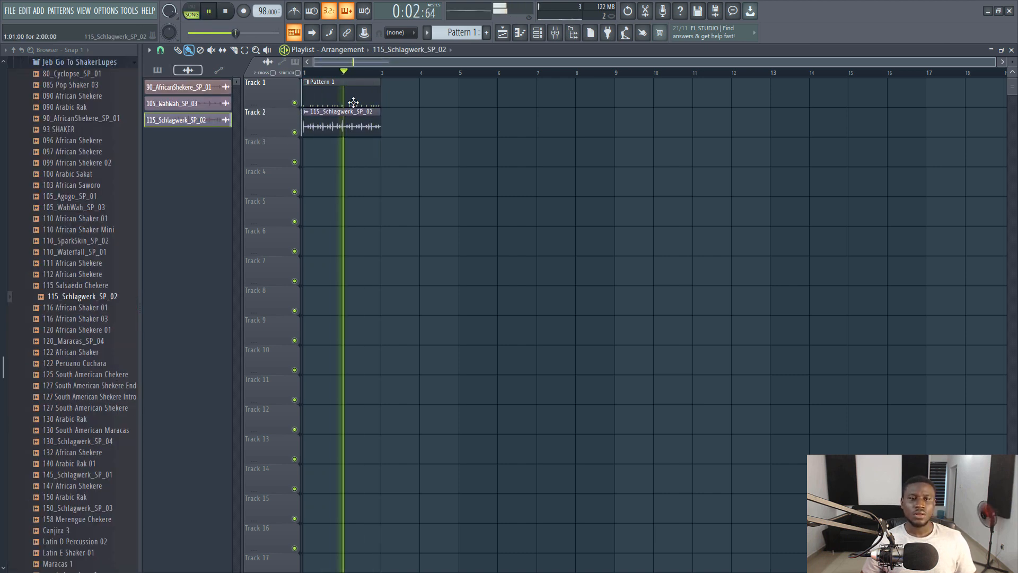
key(space)
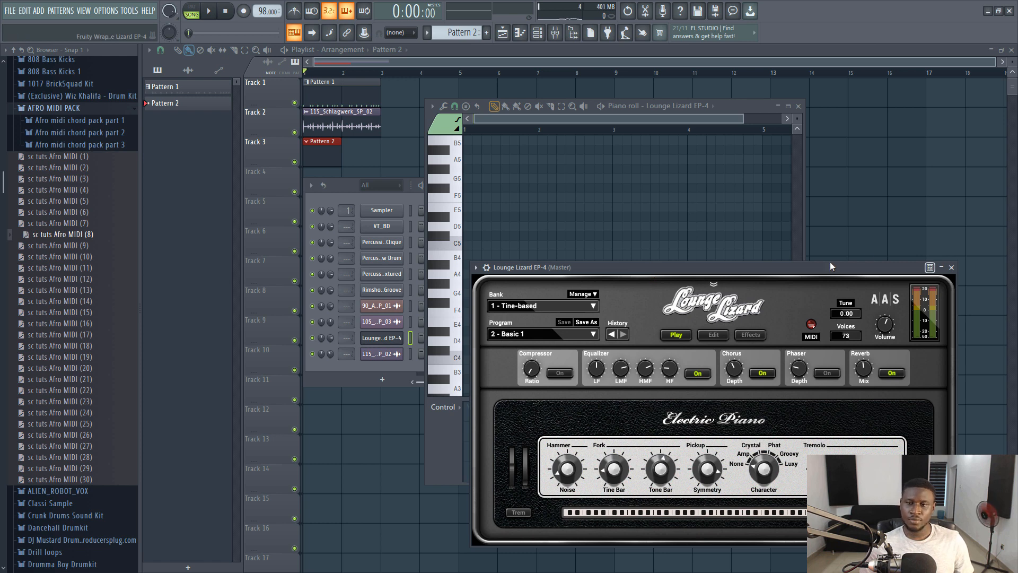
Close the Lounge Lizard EP-4 window, load the sc tuts Afro MIDI (8) chords into its piano roll, and play the arrangement.
key(m)
key(Escape)
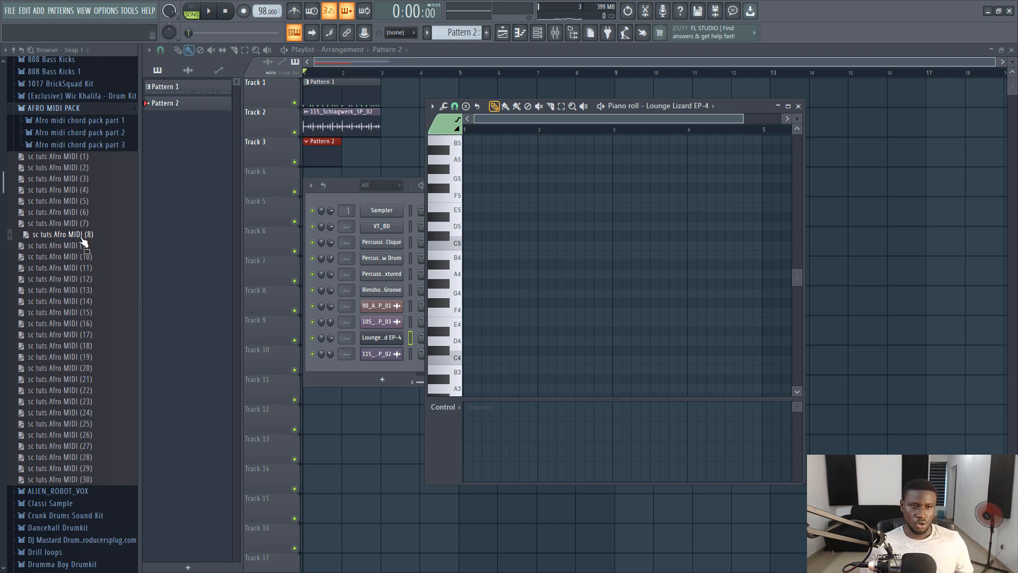
drag(83, 242, 370, 192)
drag(496, 267, 338, 339)
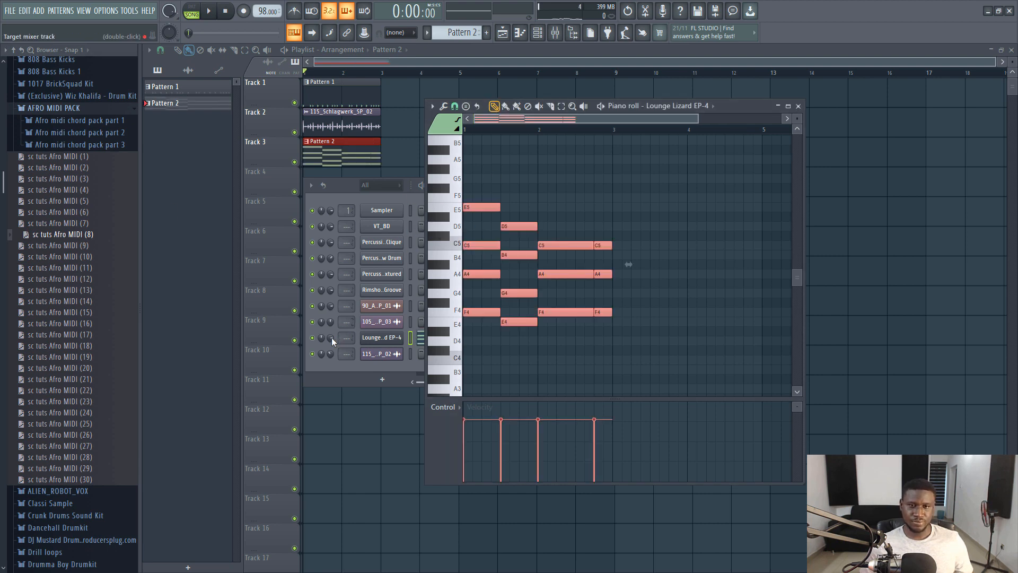
key(space)
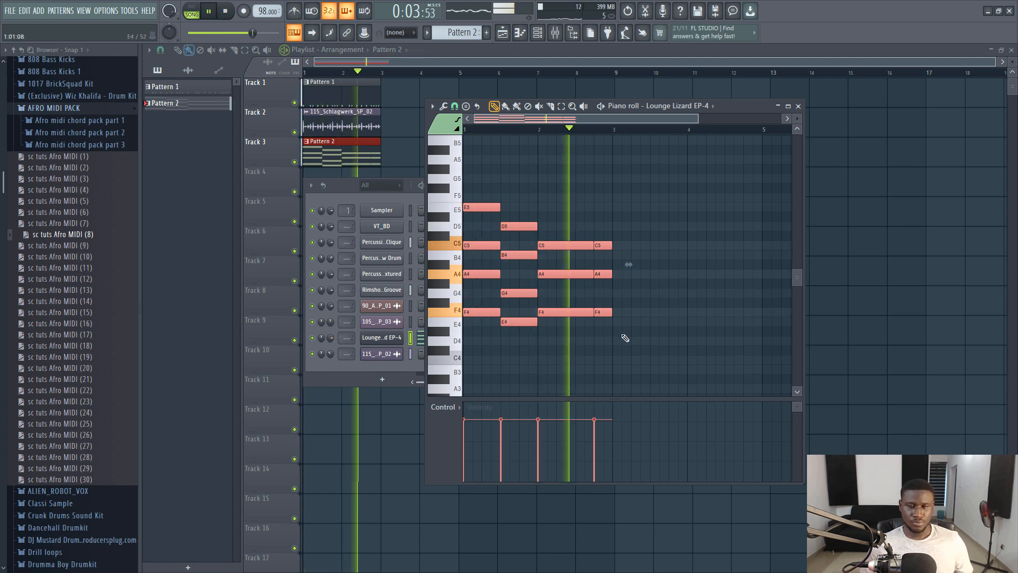
click(789, 107)
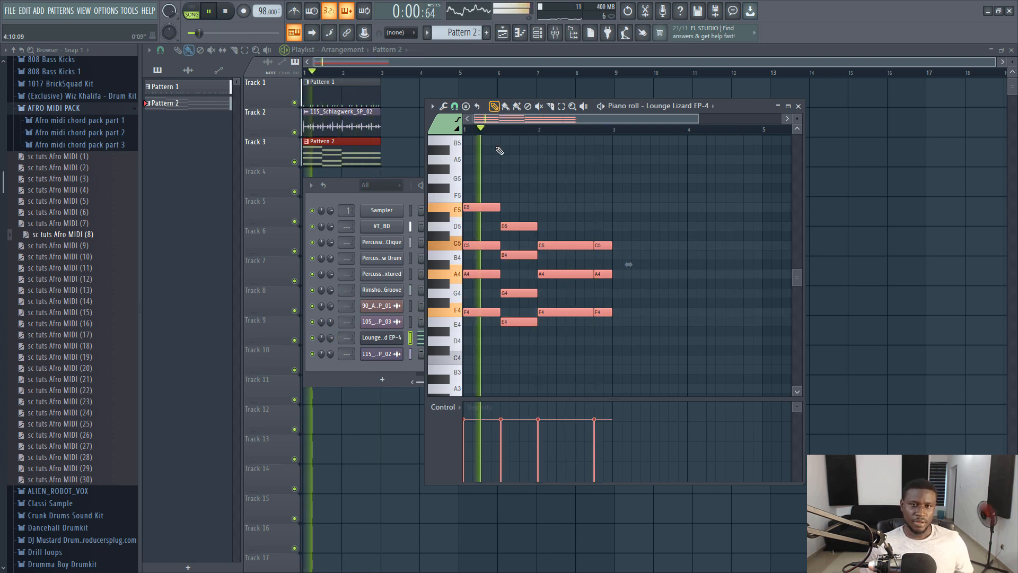
Strum all the Lounge Lizard chord notes with the strumizer, slightly raising the start time strength, and play the arrangement.
key(space)
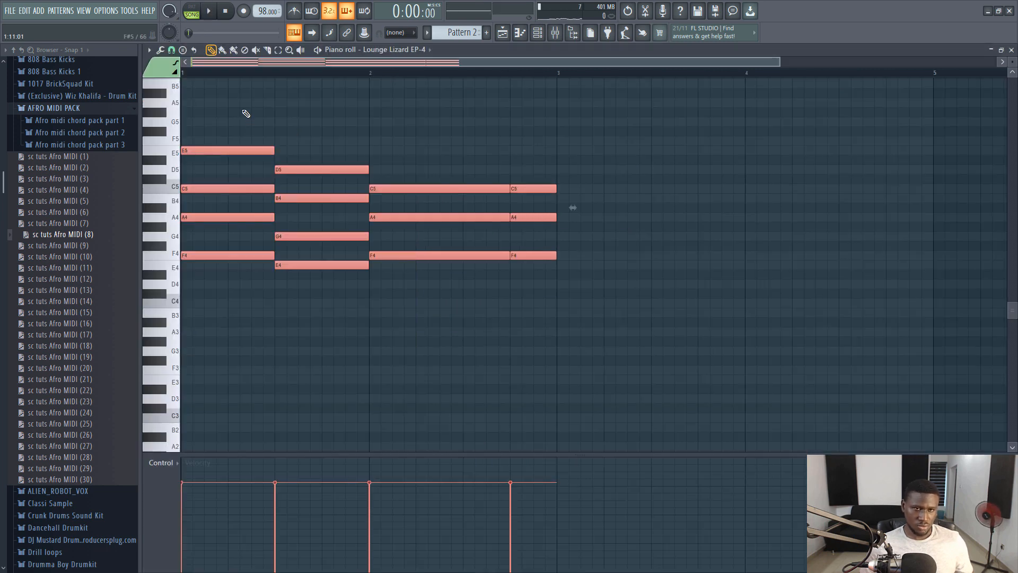
ctrl+click(642, 354)
key(ctrl+a)
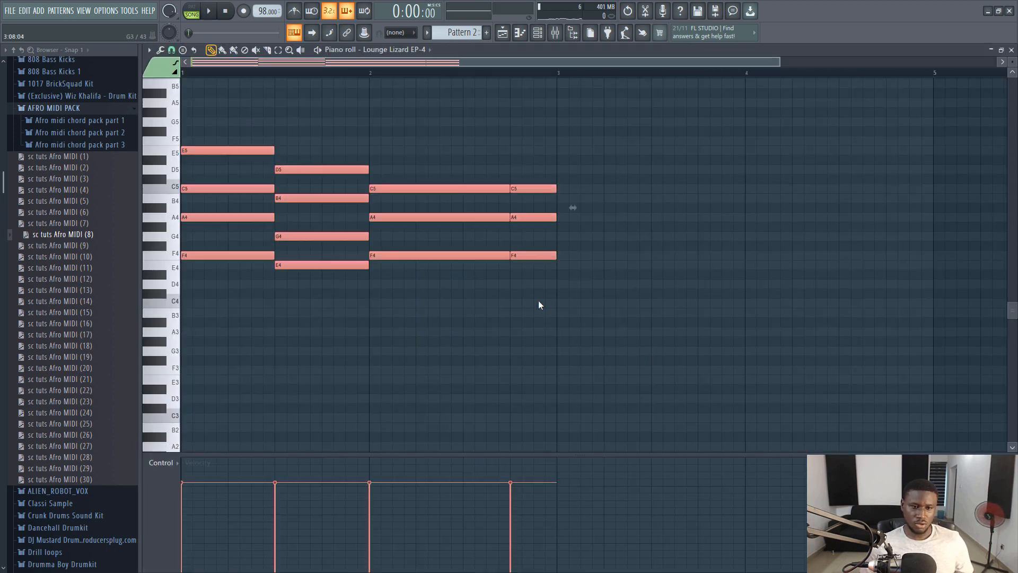
key(alt+s)
drag(531, 313, 533, 290)
key(space)
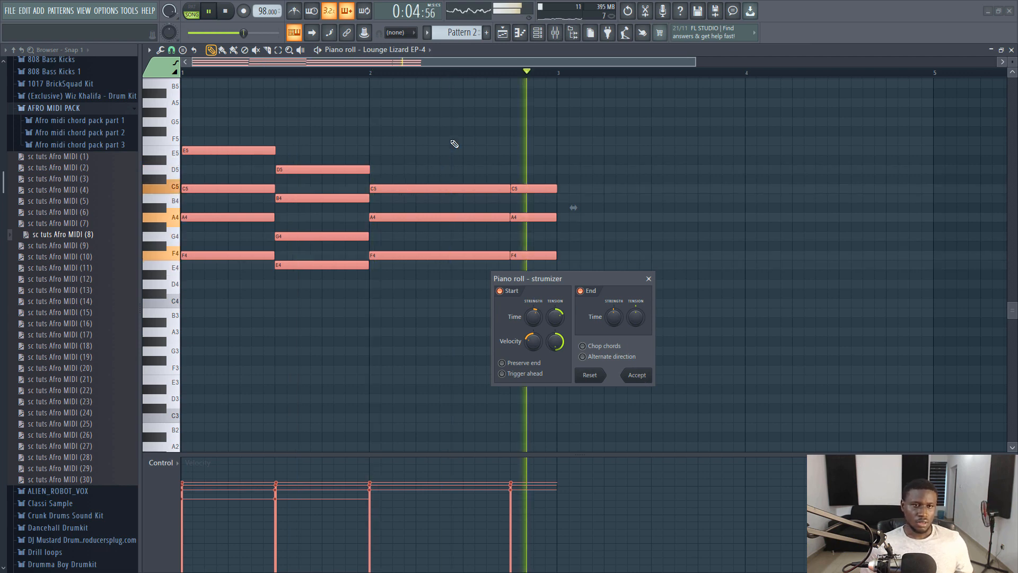
Select all the strummed chord notes, shorten their ends slightly to leave small gaps between chords, and play the result.
key(space)
drag(555, 118, 127, 346)
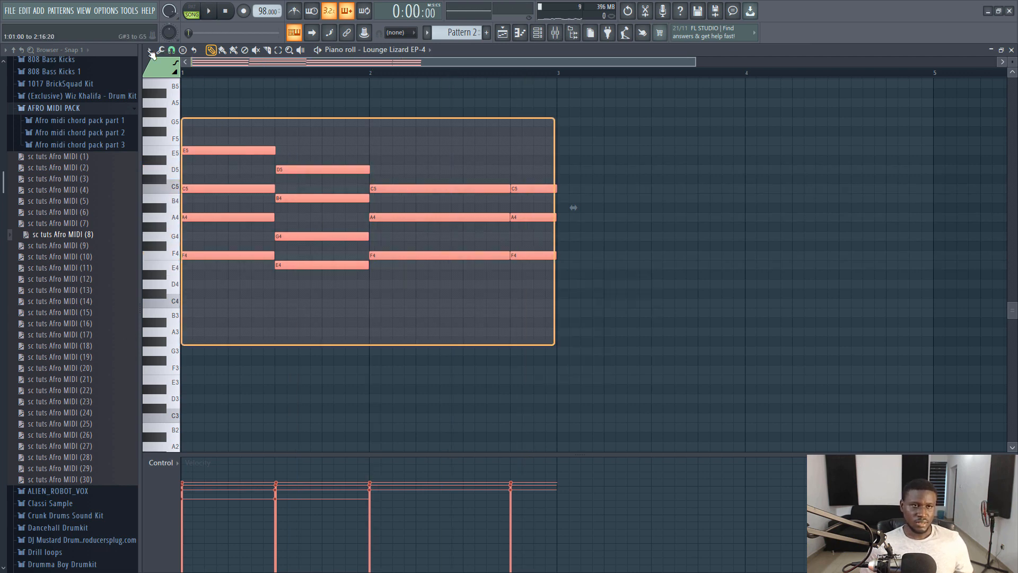
click(161, 50)
click(149, 50)
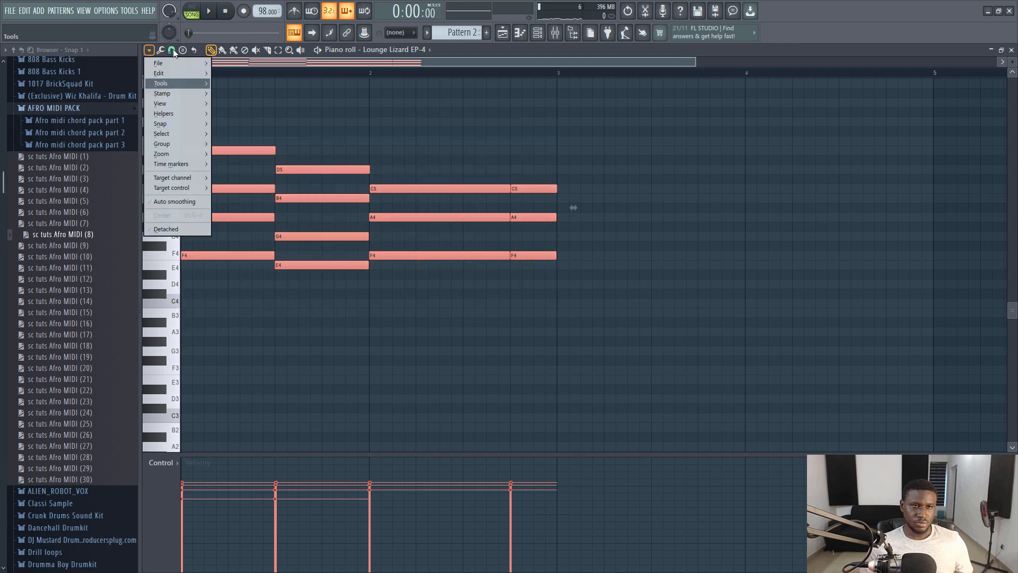
click(171, 49)
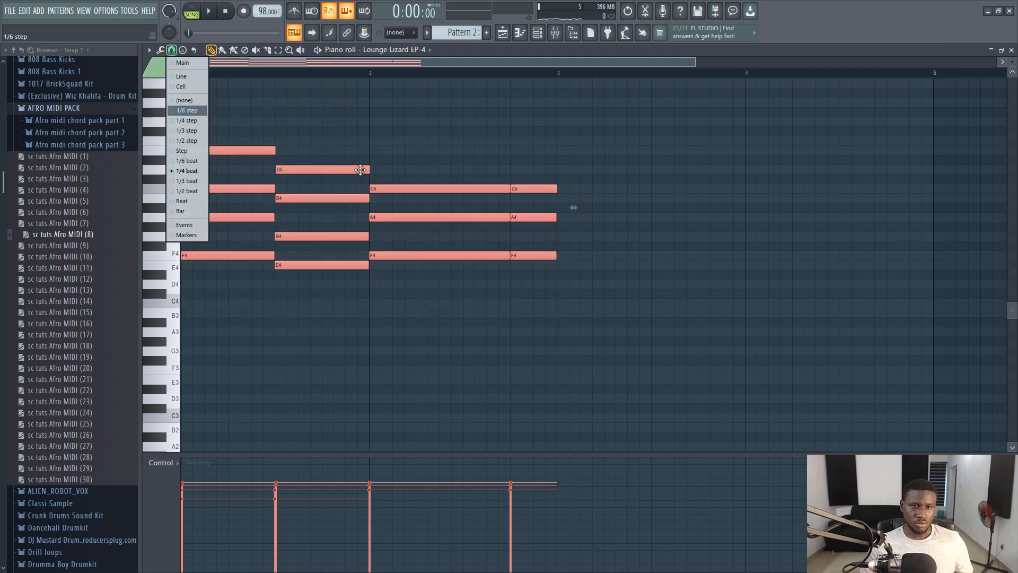
click(378, 170)
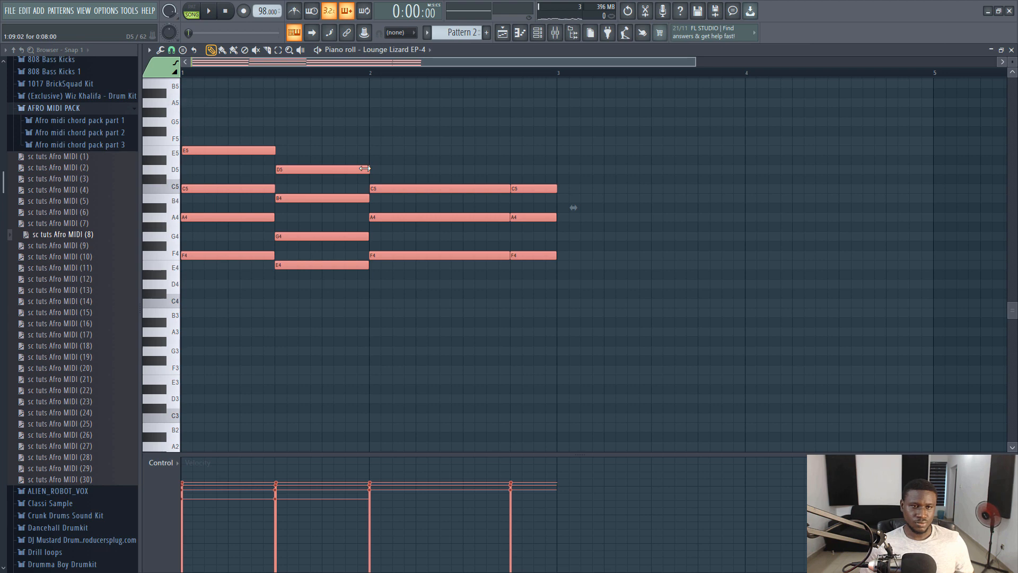
key(ctrl+z)
key(space)
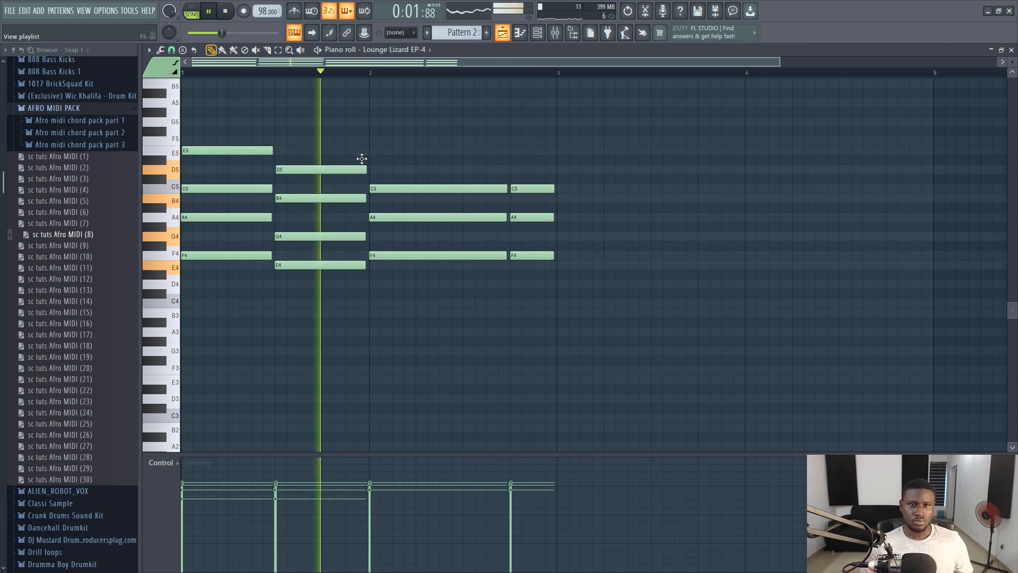
Stop playback and render Pattern 2 to audio in the playlist, replacing its clip on Track 3.
key(F5)
key(space)
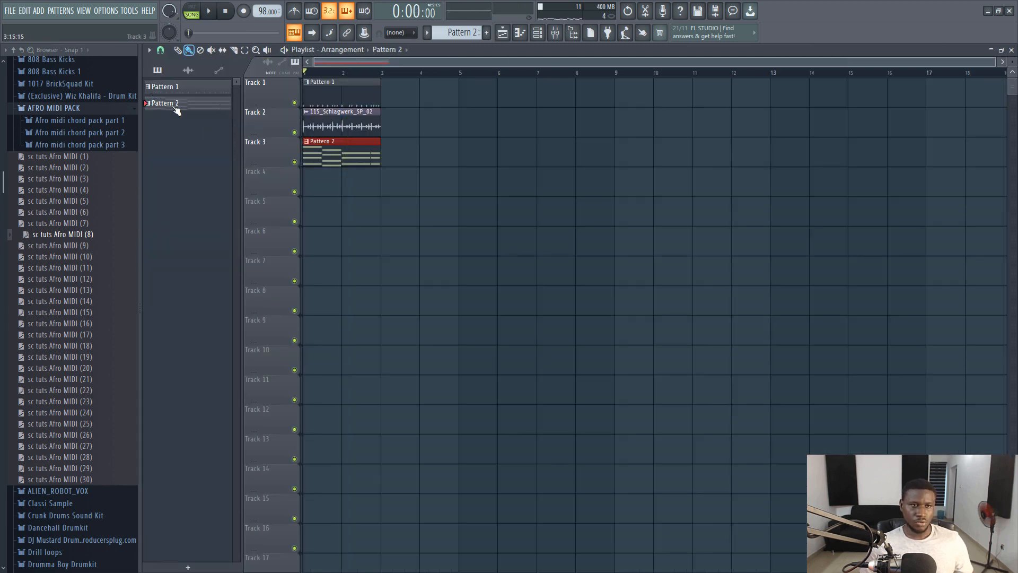
right_click(174, 105)
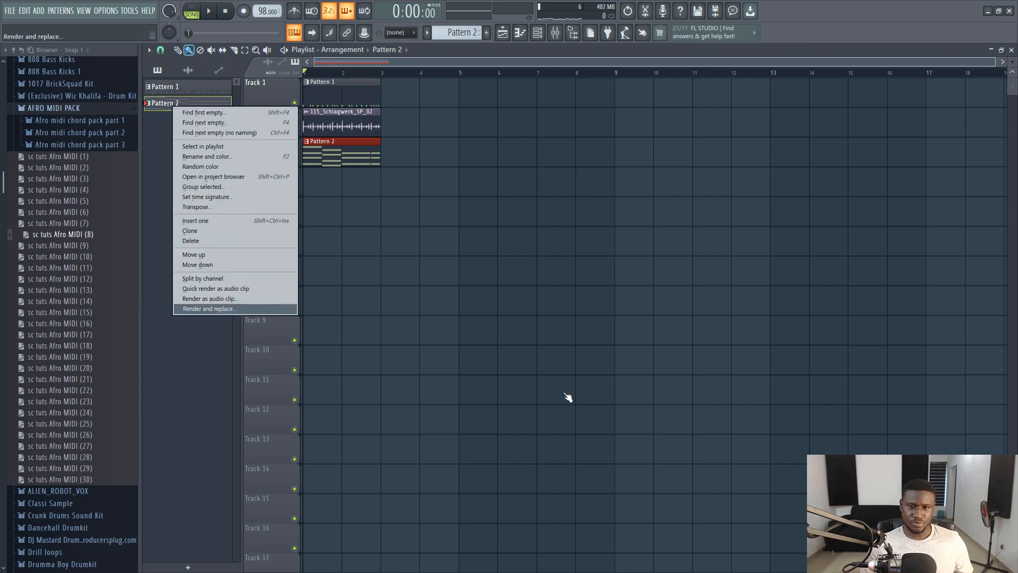
click(212, 308)
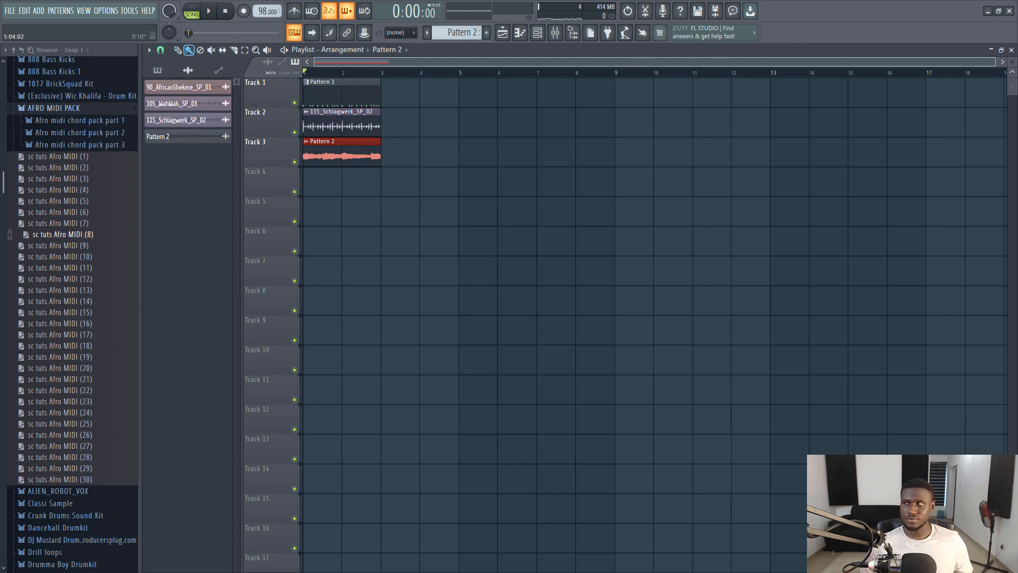
Add a Purity instrument channel above Lounge Lizard EP-4 in the channel rack and close its plugin window.
key(F6)
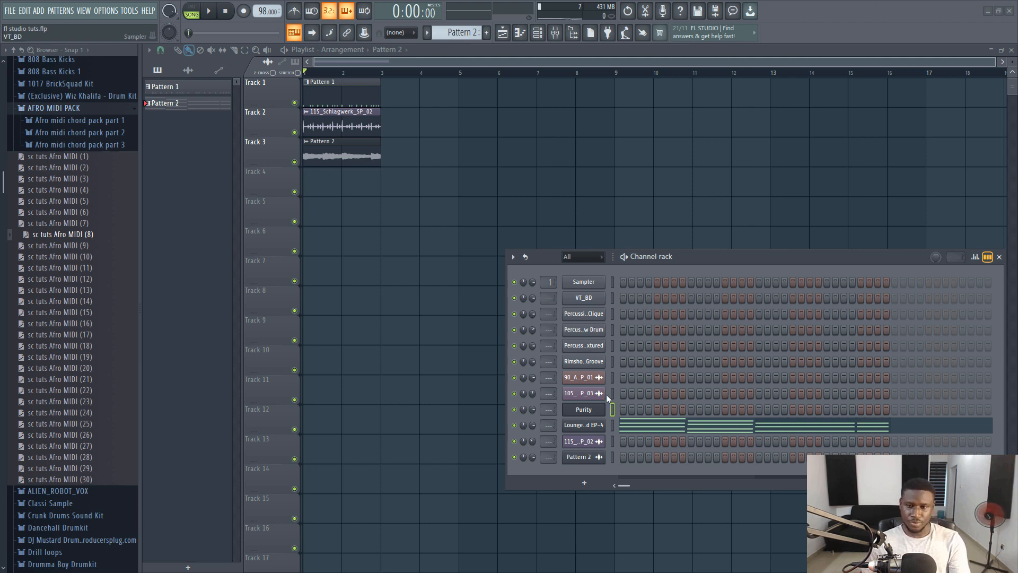
click(583, 409)
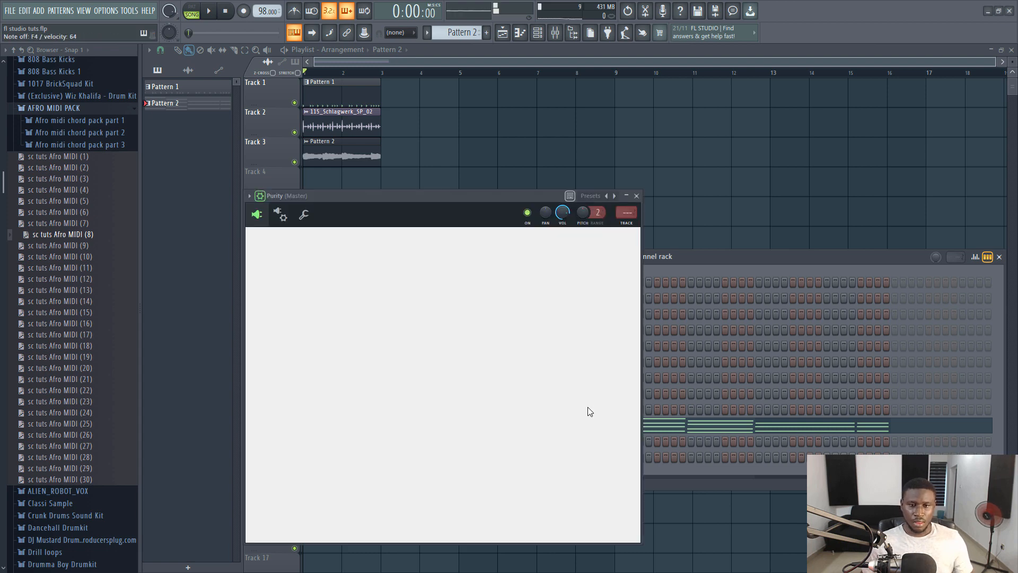
click(636, 196)
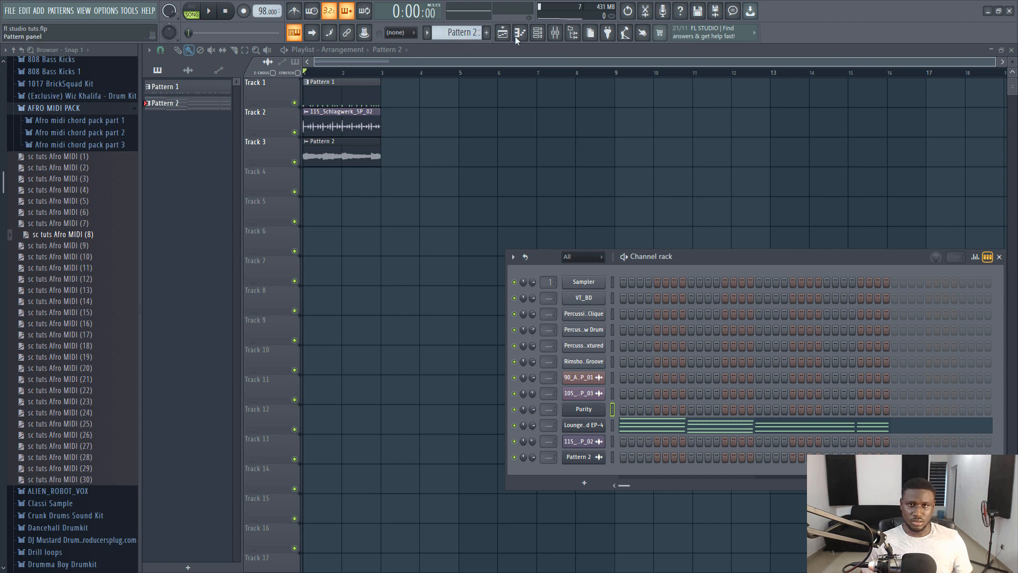
Create Pattern 3 and place it at bar 1 of Track 4, keeping the Purity channel selected.
click(459, 33)
click(536, 37)
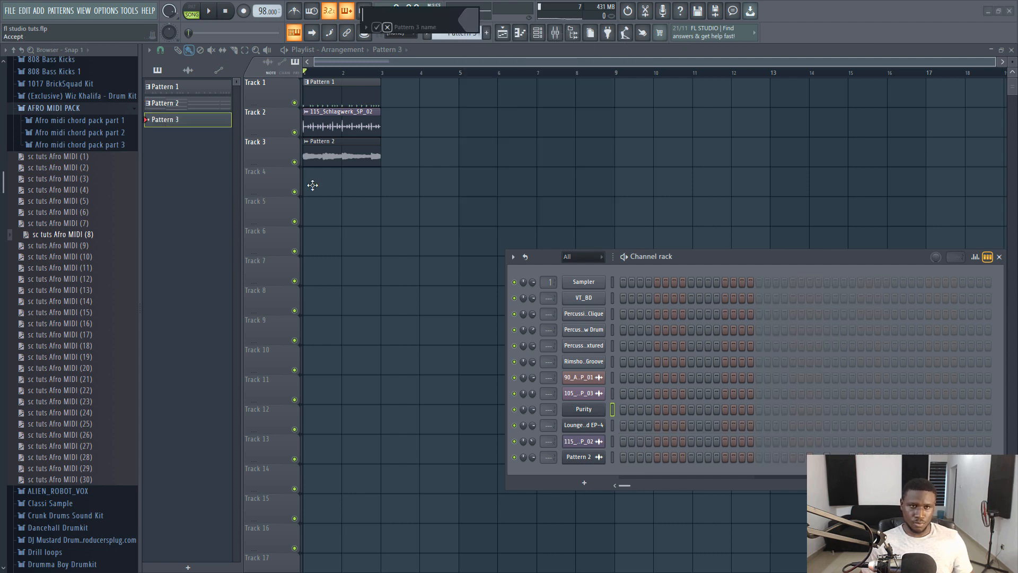
click(311, 184)
key(F6)
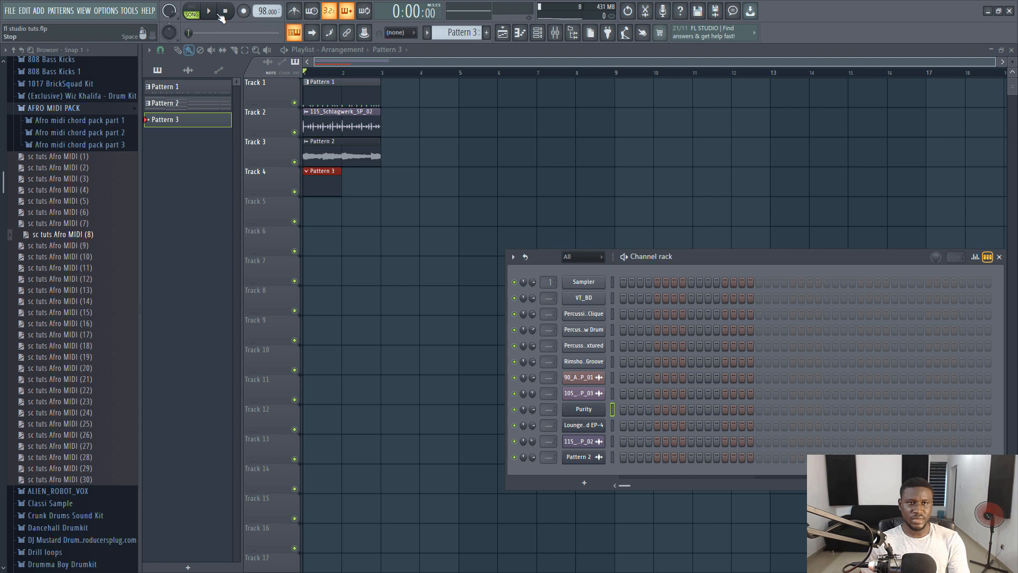
Record two bars of live Purity chords into Pattern 3 over the arrangement, and disarm recording.
key(r)
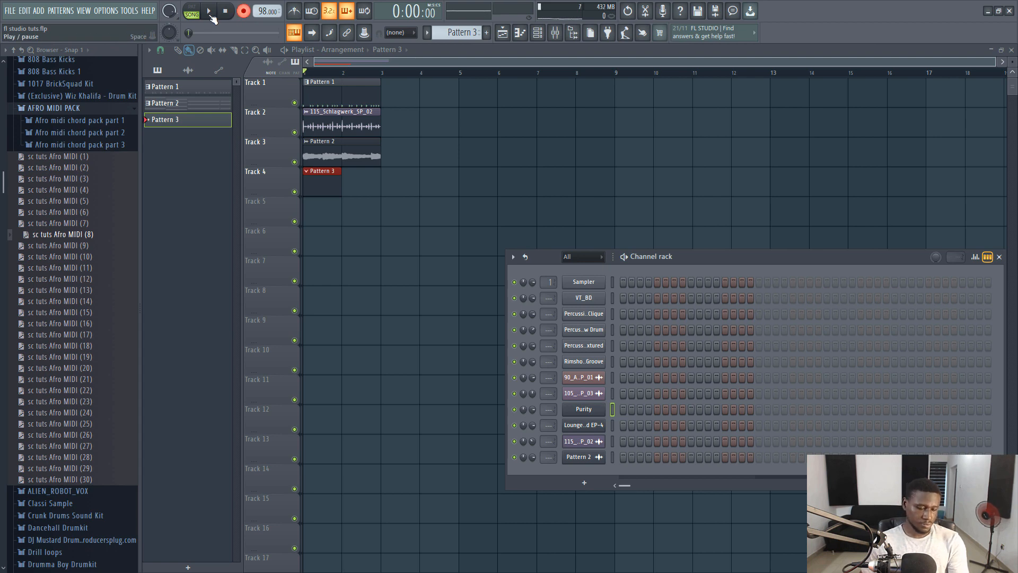
click(208, 11)
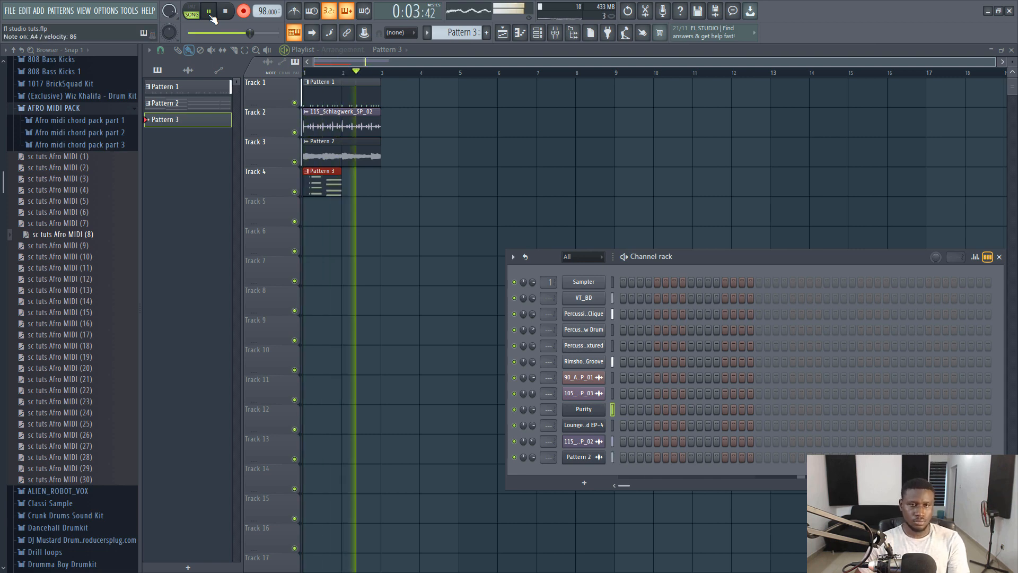
click(210, 12)
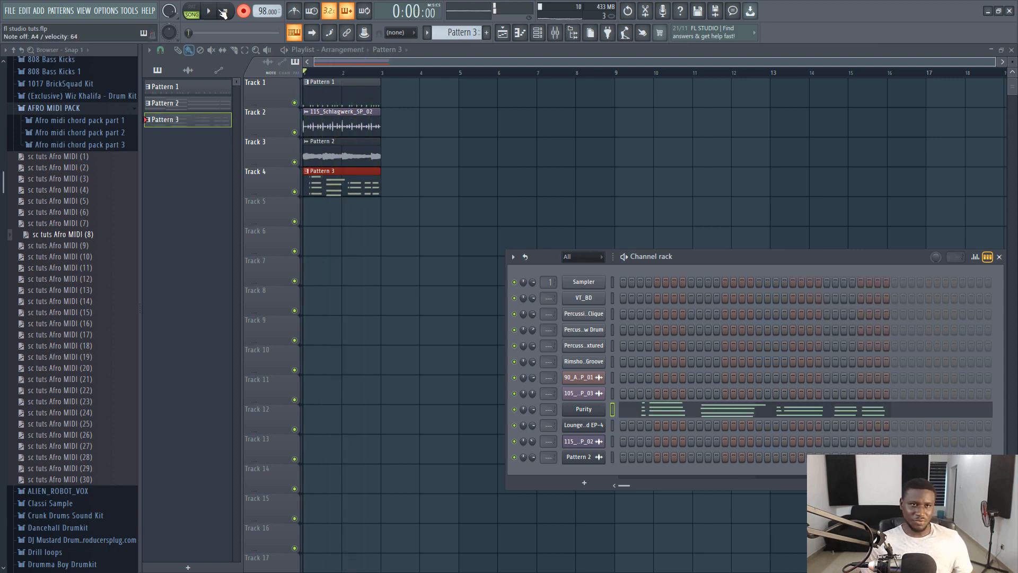
key(r)
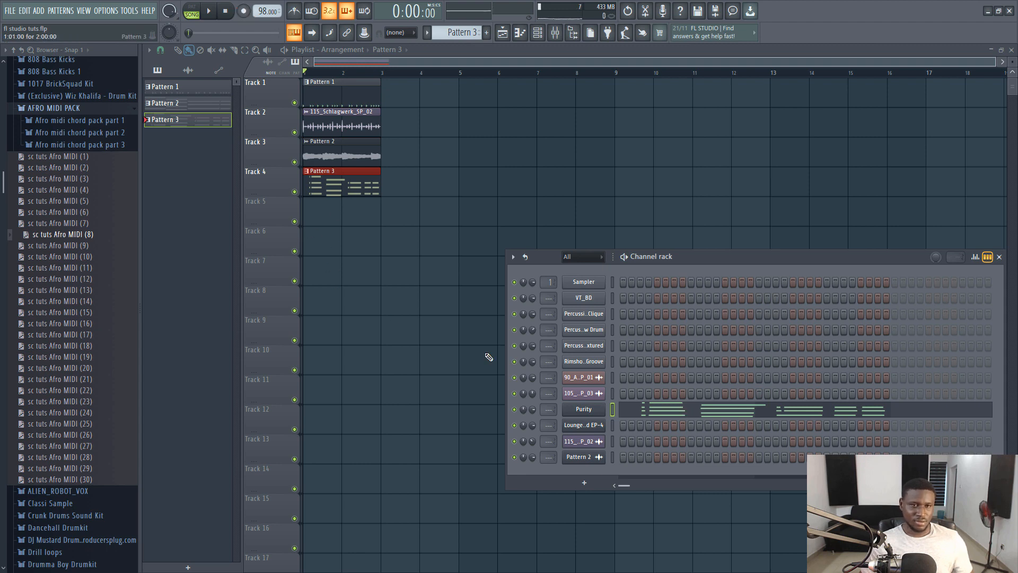
Quantize the recorded Purity chords in the piano roll with a 1/4 beat snap, and play them back.
key(F7)
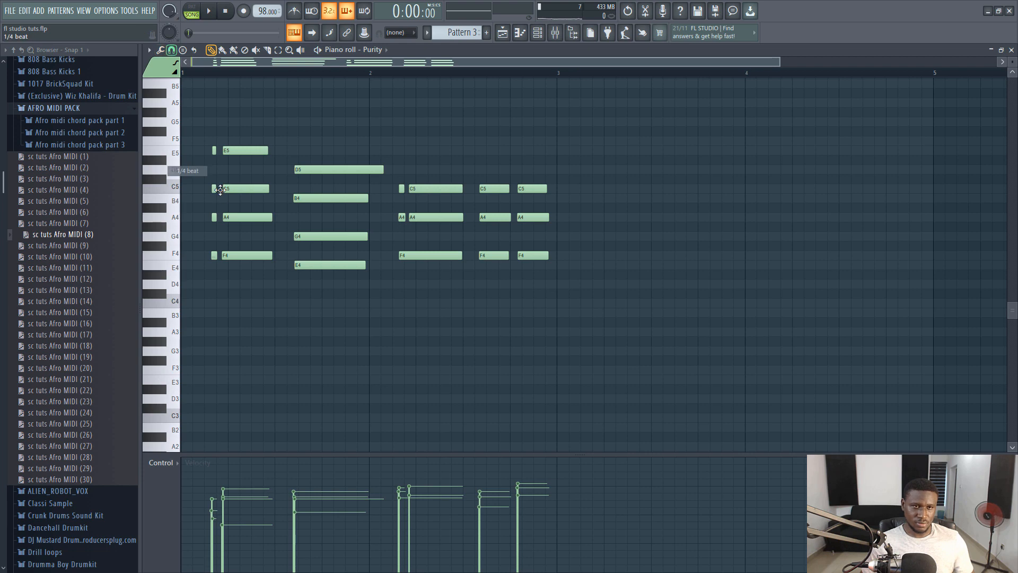
key(ctrl+q)
key(space)
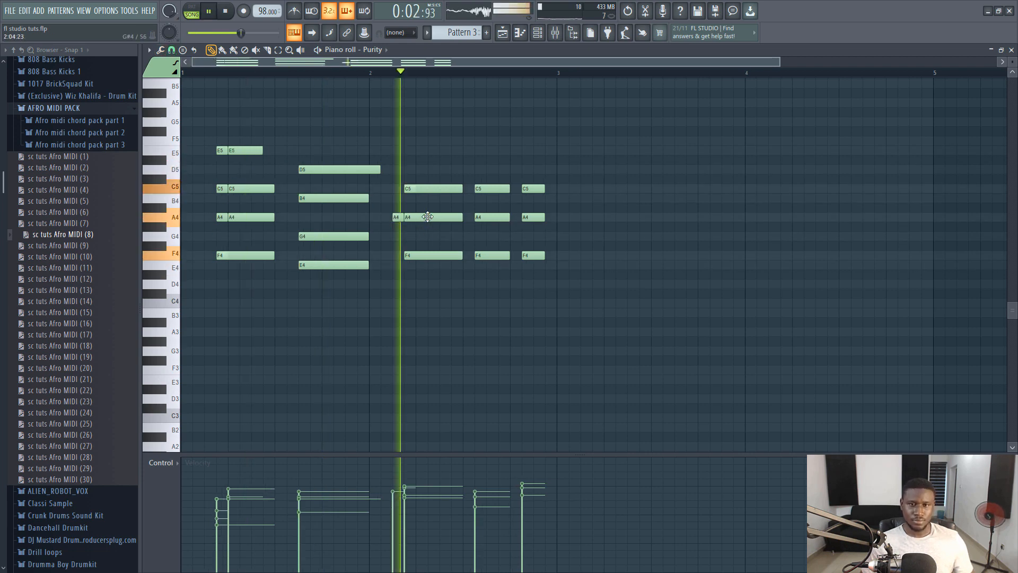
key(space)
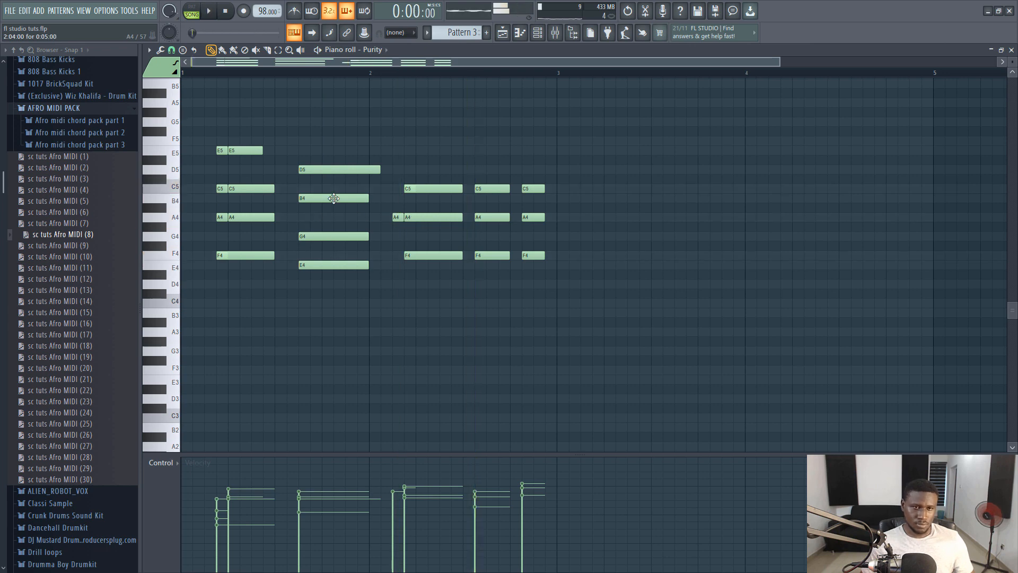
key(space)
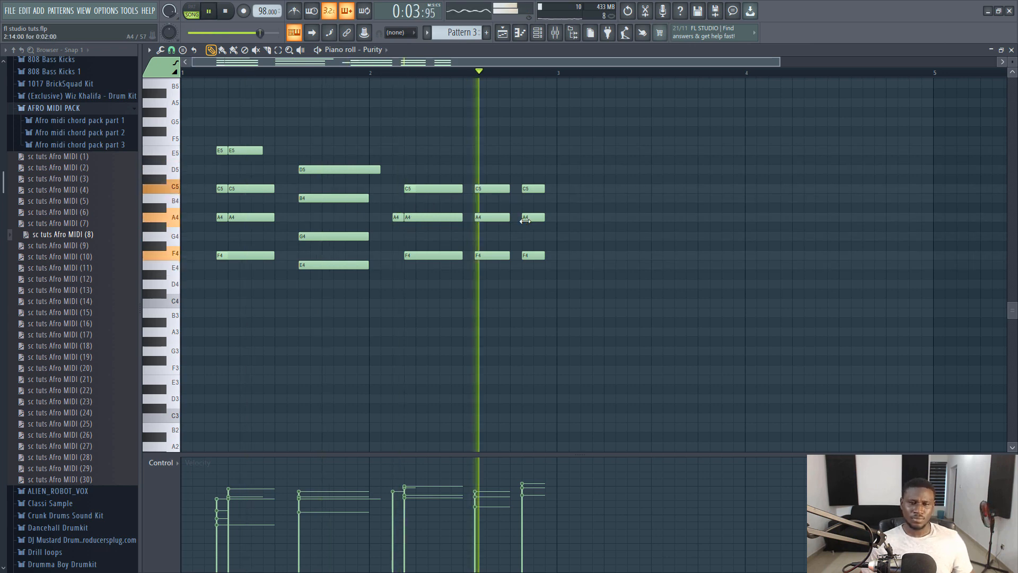
key(space)
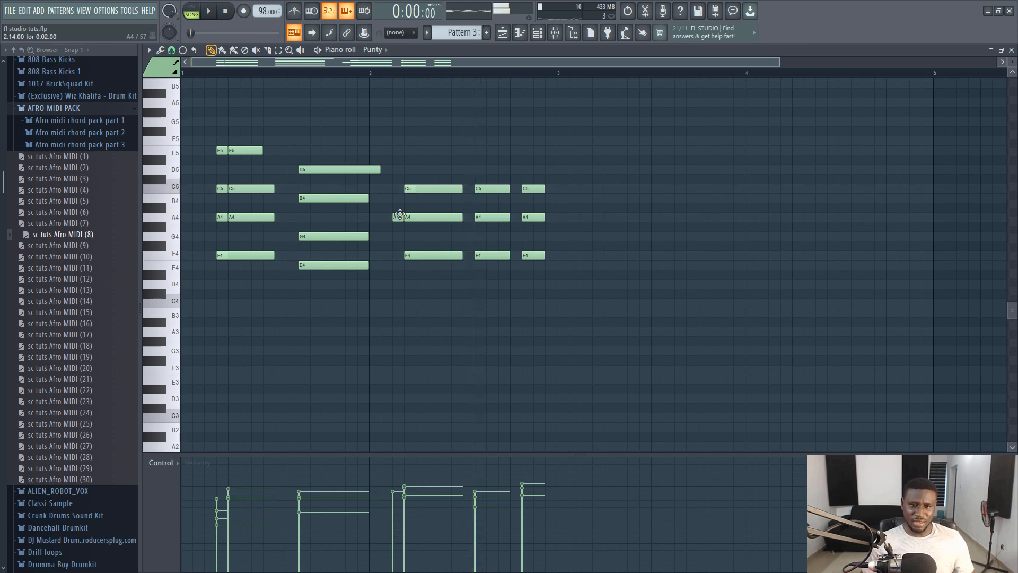
Add an A4 lead-in before the first Purity chord, remove that chord's long repeat, join the last two chords, and play back.
click(205, 219)
key(space)
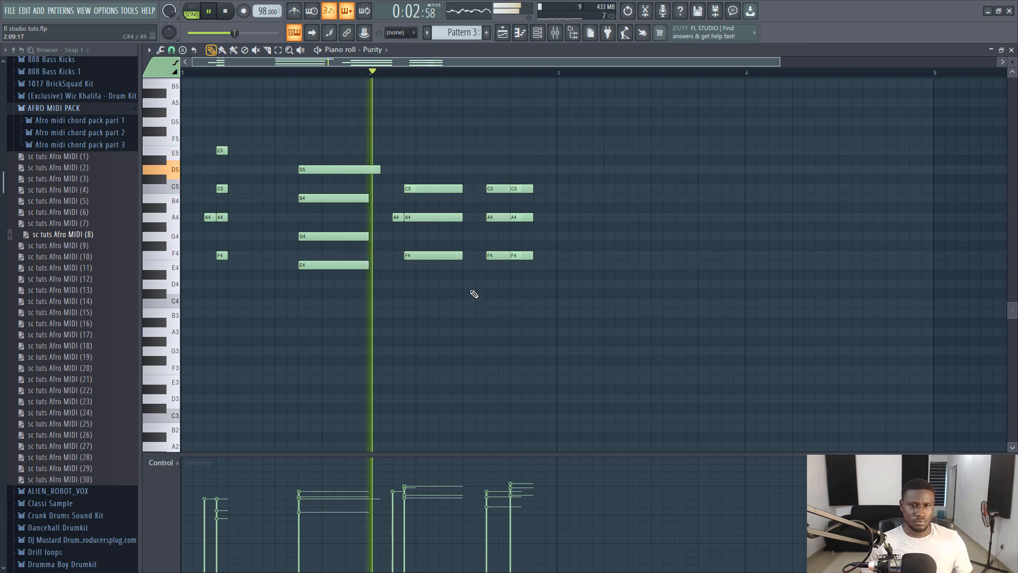
key(space)
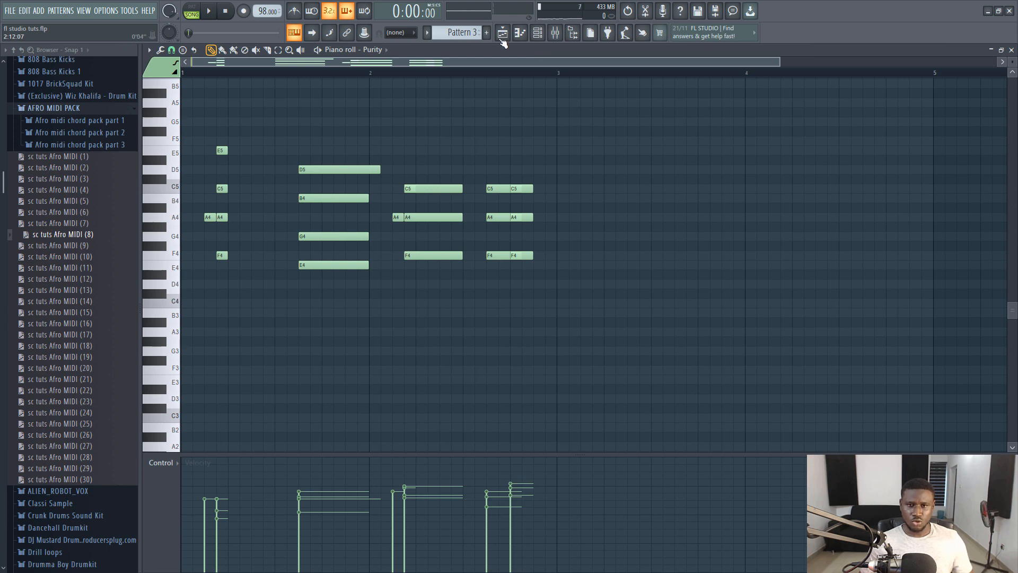
Close the plugin windows and duplicate the two-bar clips on Tracks 1 to 4 seven times in the playlist, filling bars 1 to 16.
key(F5)
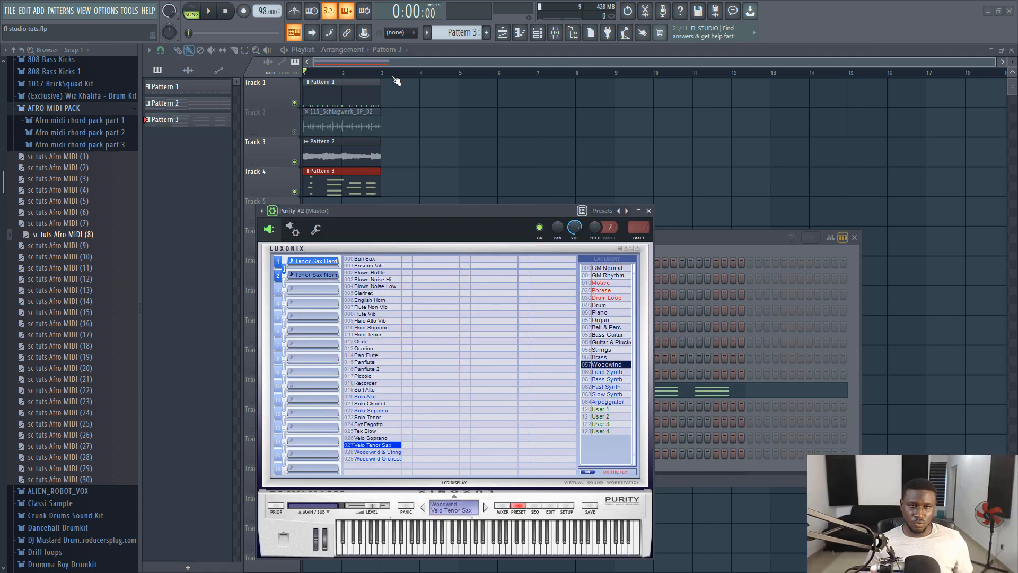
key(F12)
drag(402, 88, 304, 185)
key(ctrl+b)
key(ctrl+b)
key(ctrl+b)
key(ctrl+b)
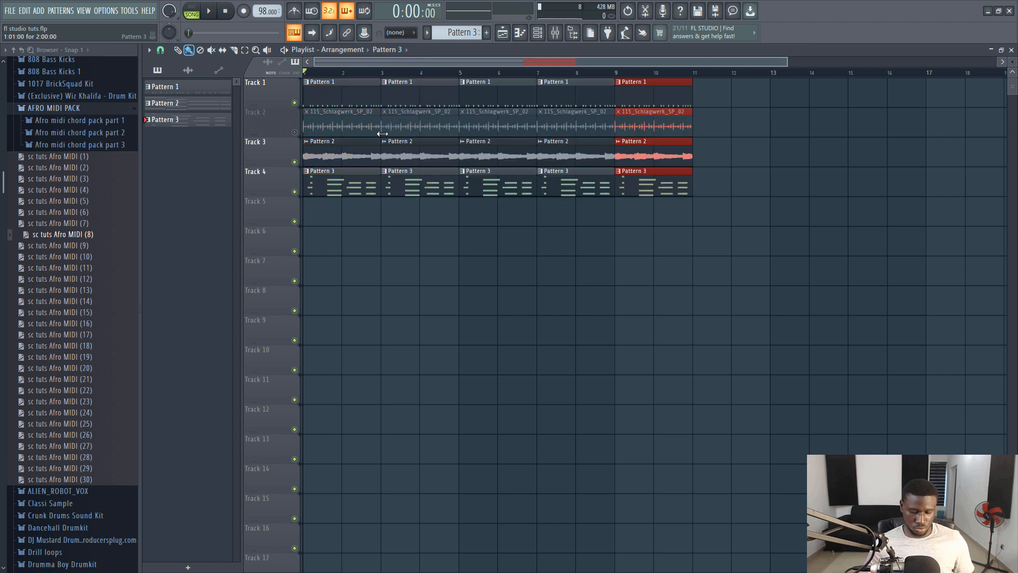
key(ctrl+b)
key(ctrl+b)
key(ctrl+b)
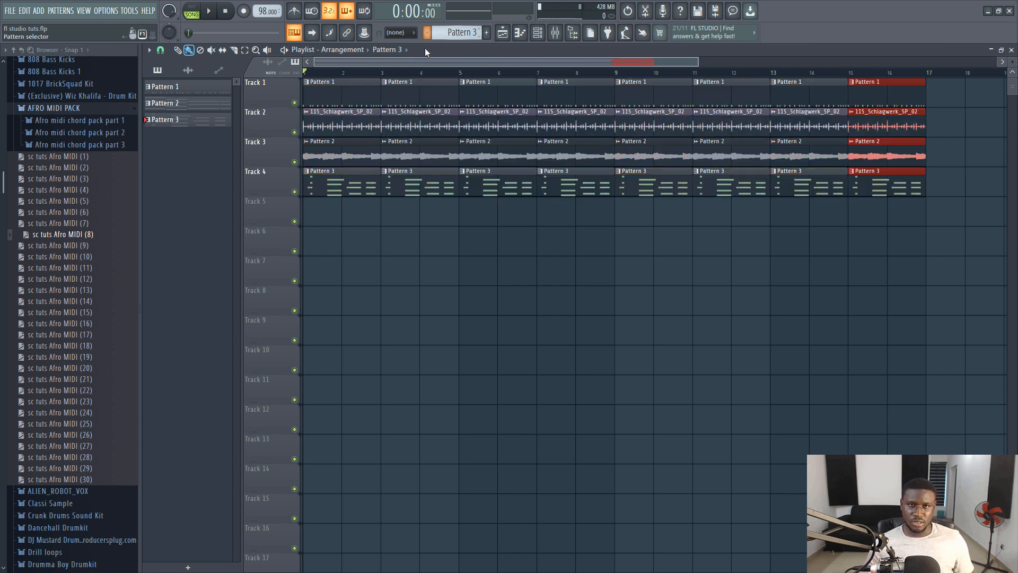
Create Pattern 4, place it at bar 1 of Track 5, and arm recording.
key(F4)
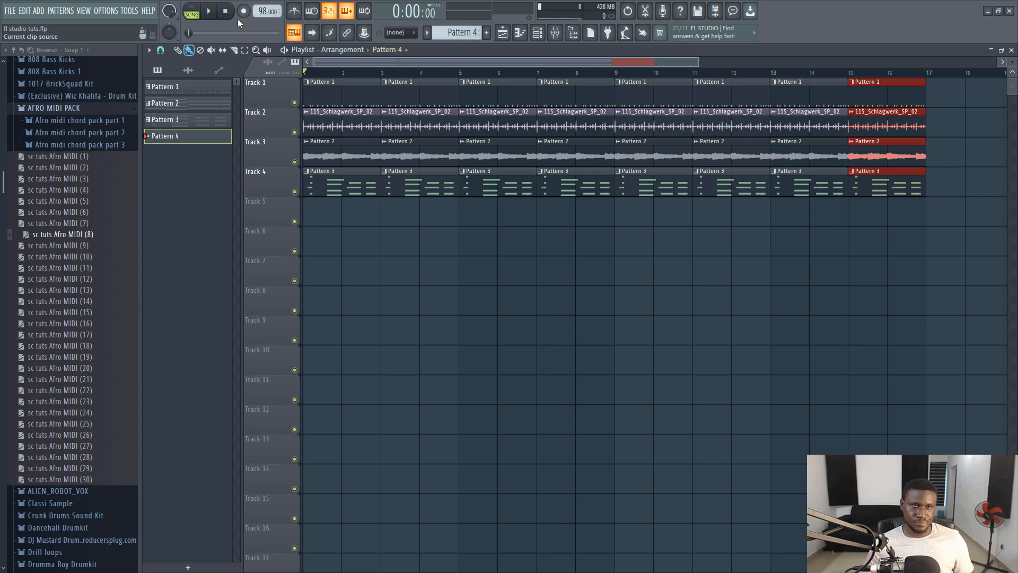
click(243, 17)
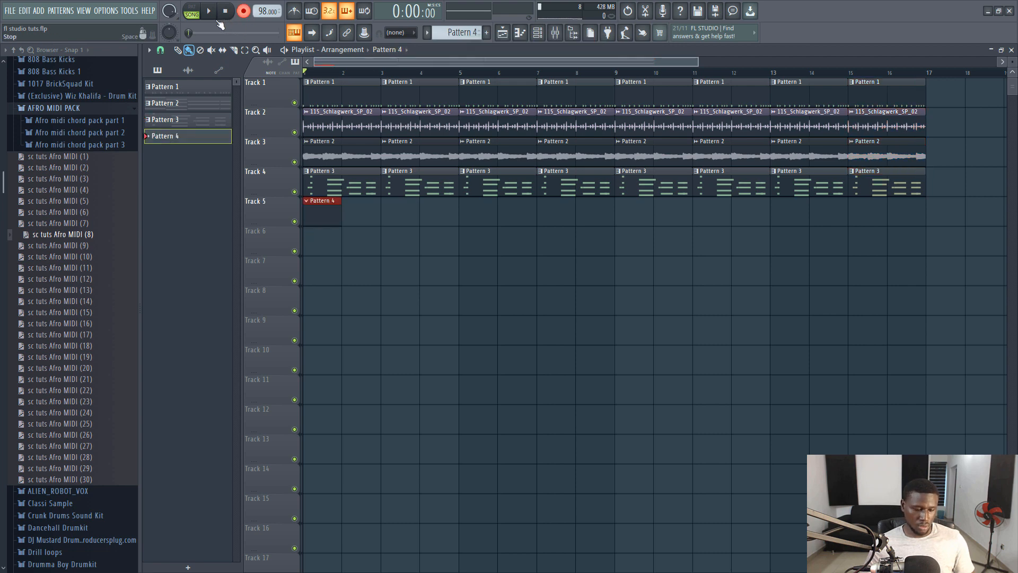
key(F5)
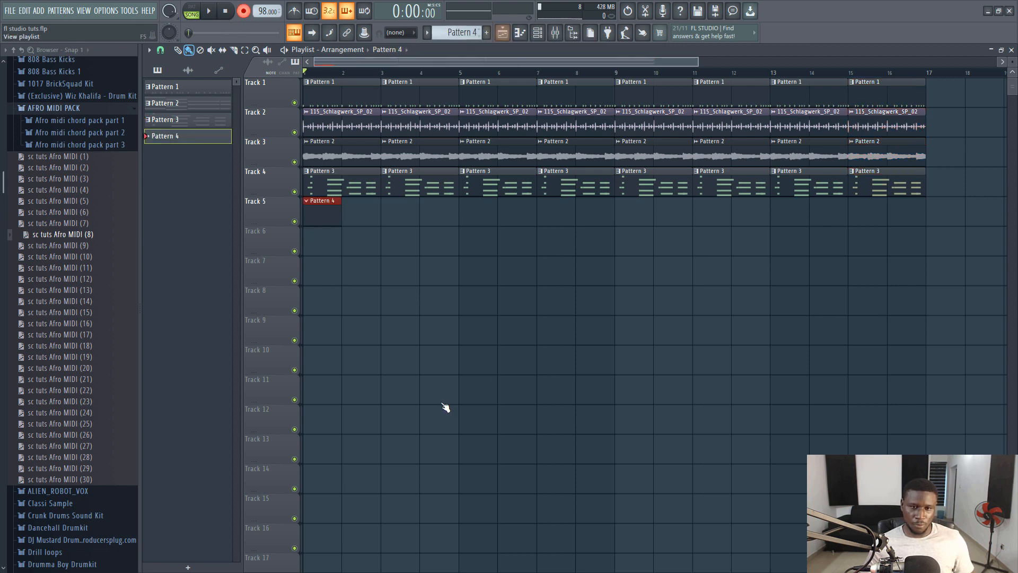
Open the Purity #2 plugin window with the Velo Tenor Sax preset and move it slightly upward.
key(F6)
click(442, 403)
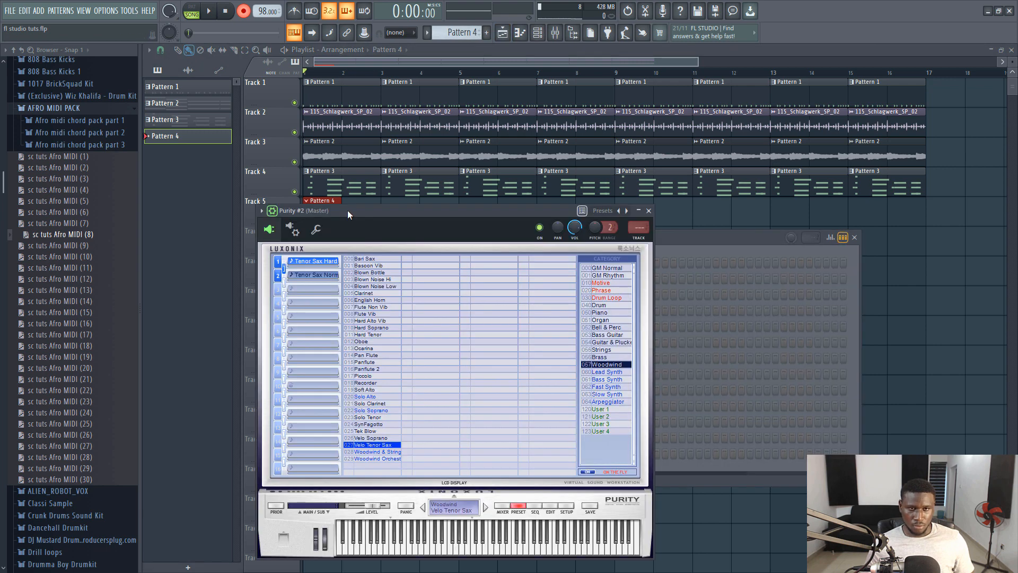
drag(344, 210, 342, 190)
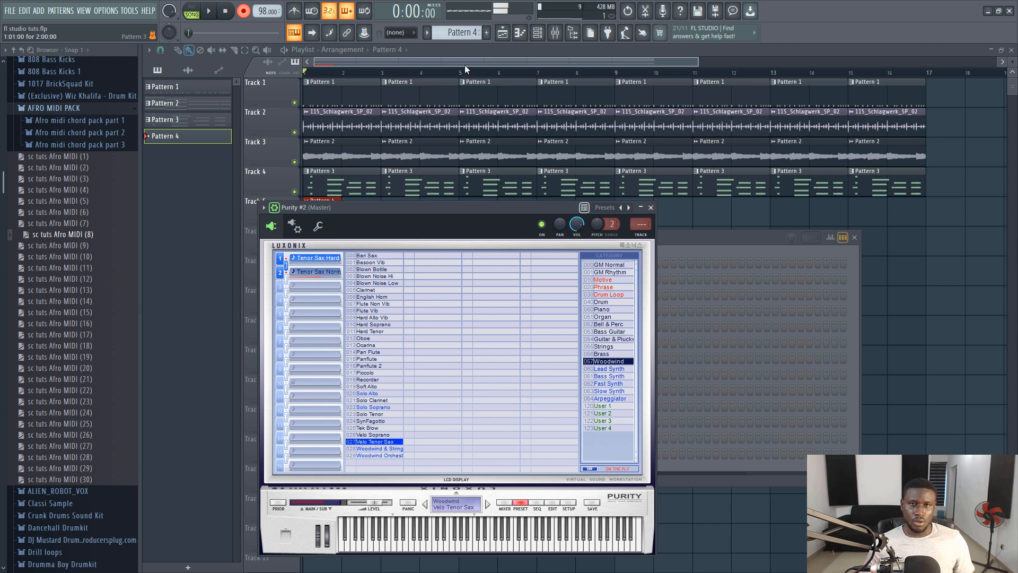
Record the tenor sax melody into Pattern 4 over the full arrangement, and quantize its notes into an eight-bar phrase.
click(209, 13)
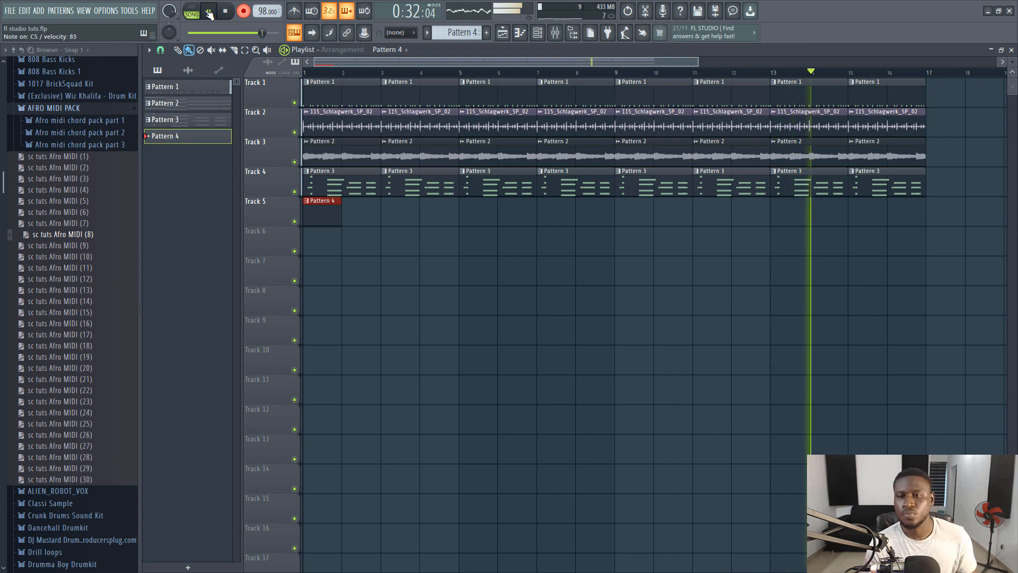
click(210, 14)
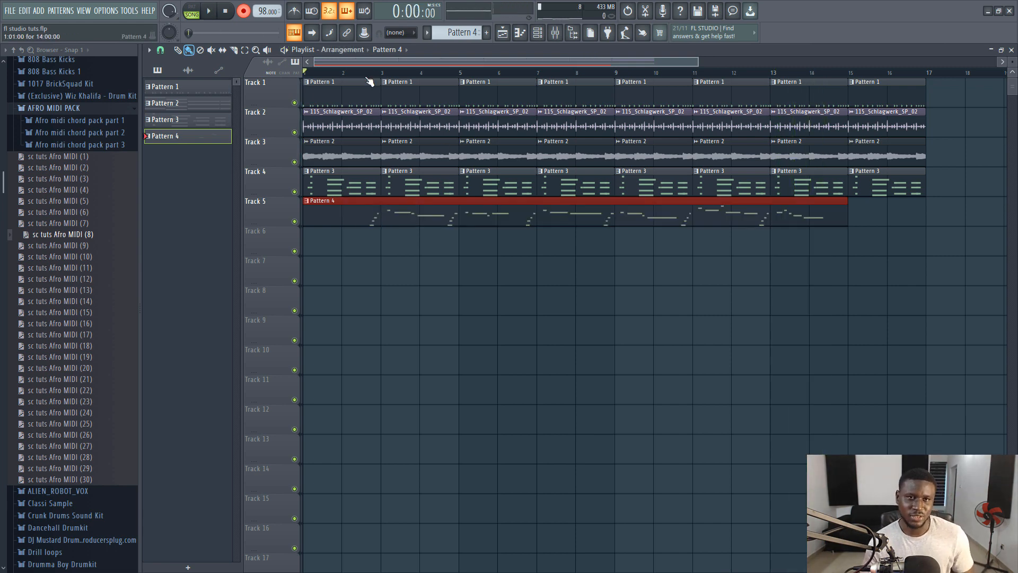
key(F7)
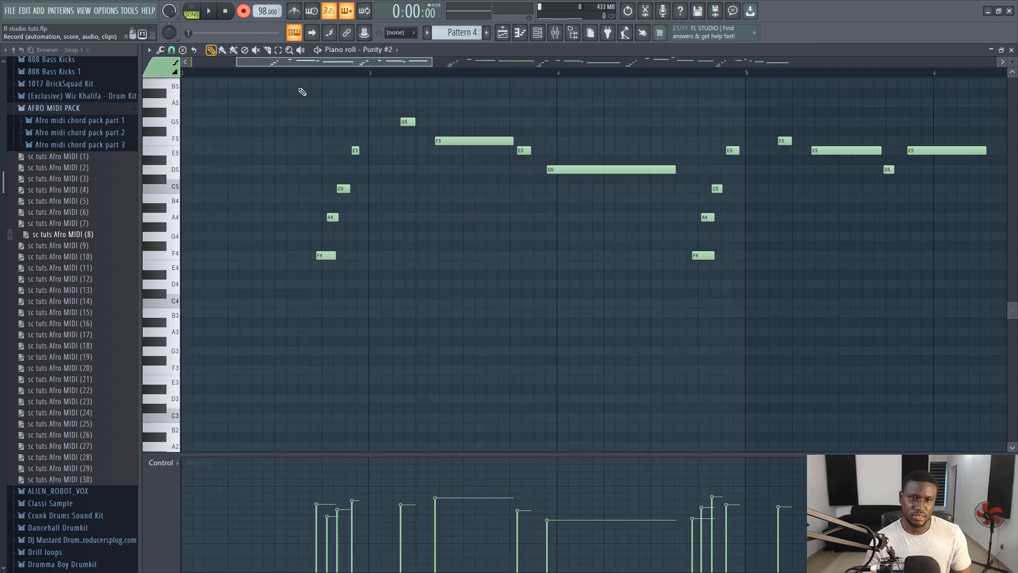
key(ctrl+q)
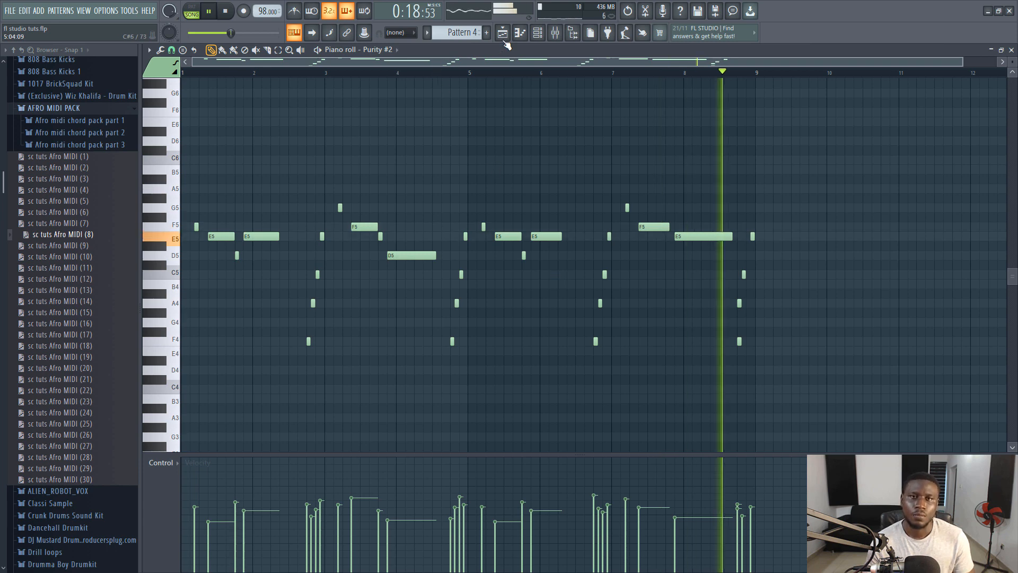
Play back the sax phrase and move the A4 in its final rising run one step later, between F4 and C5.
key(space)
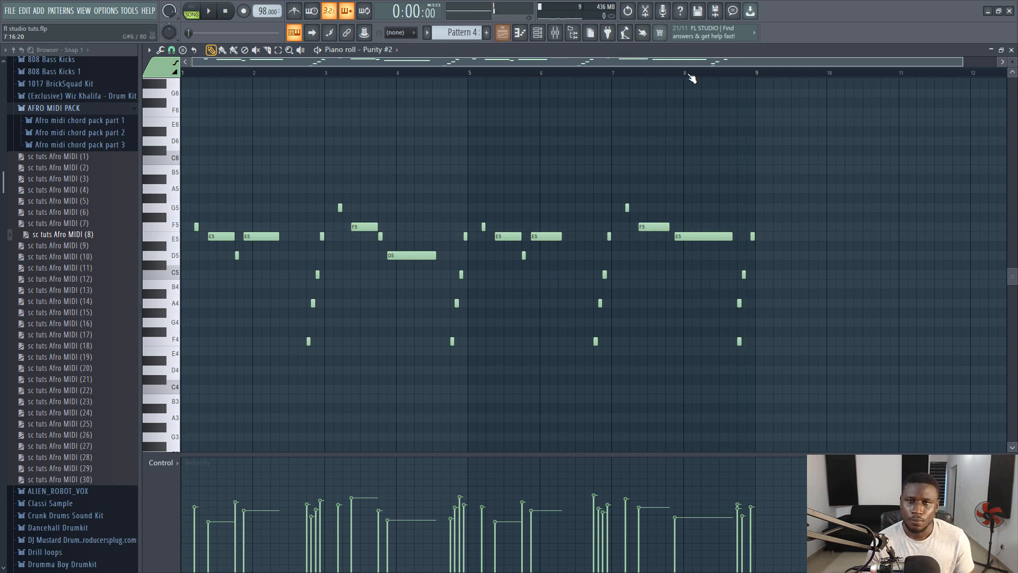
key(space)
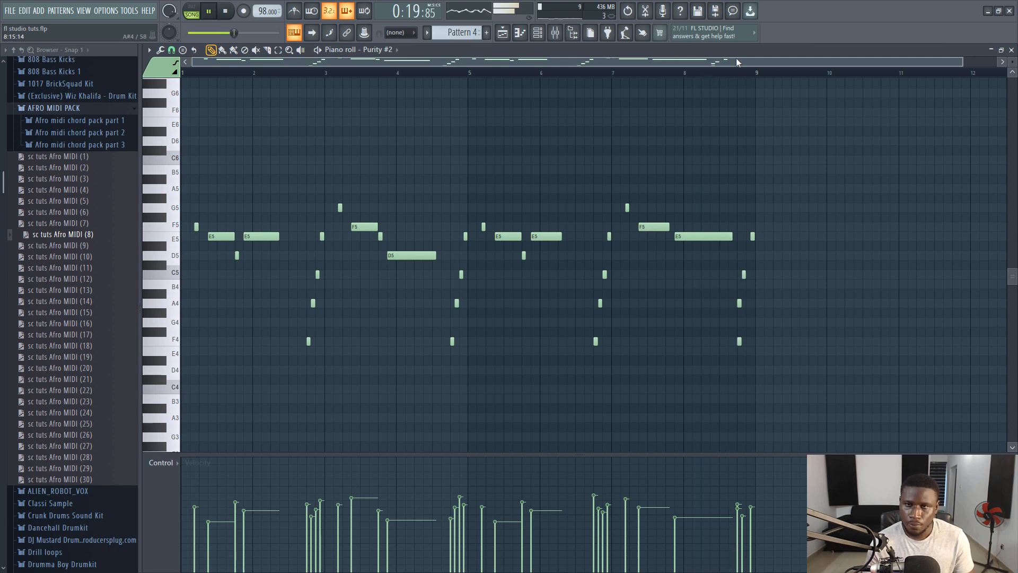
scroll(711, 284, up, 2)
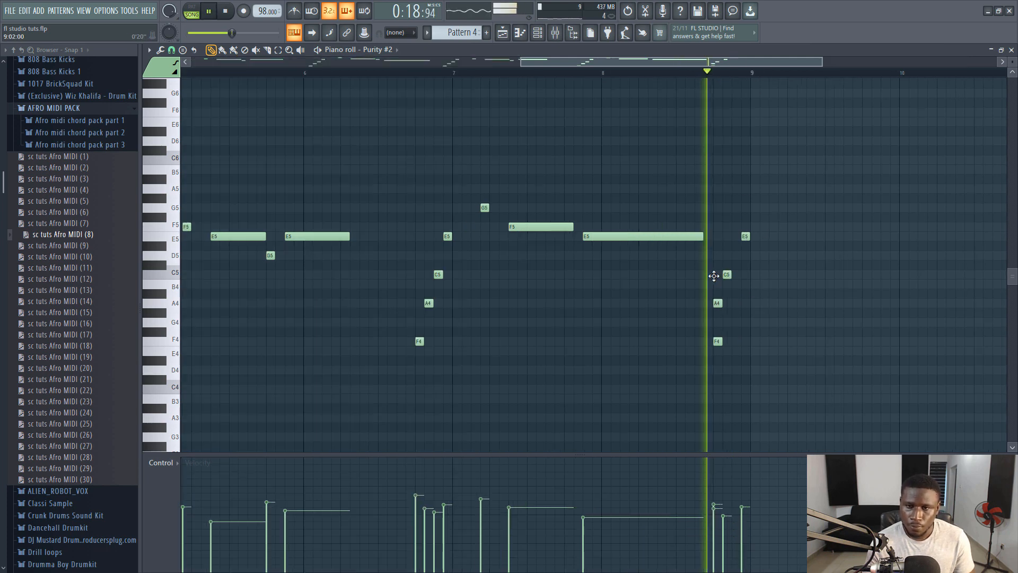
scroll(711, 297, up, 2)
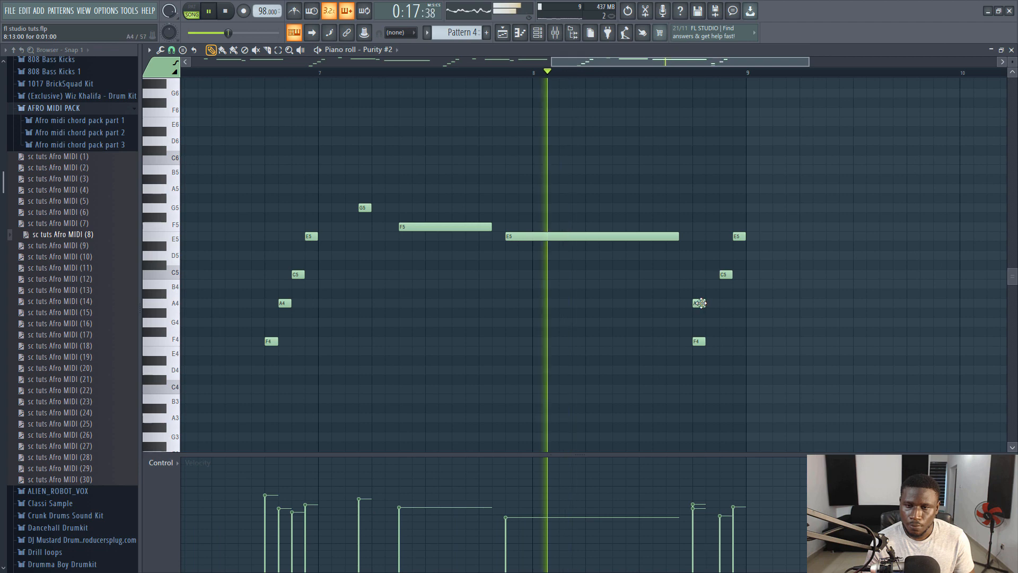
drag(706, 301, 718, 301)
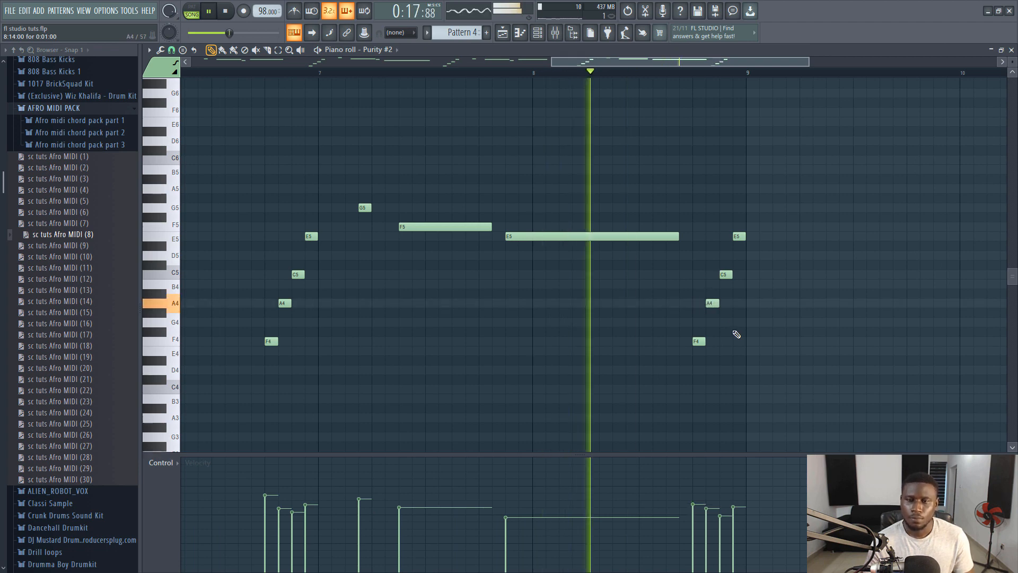
key(space)
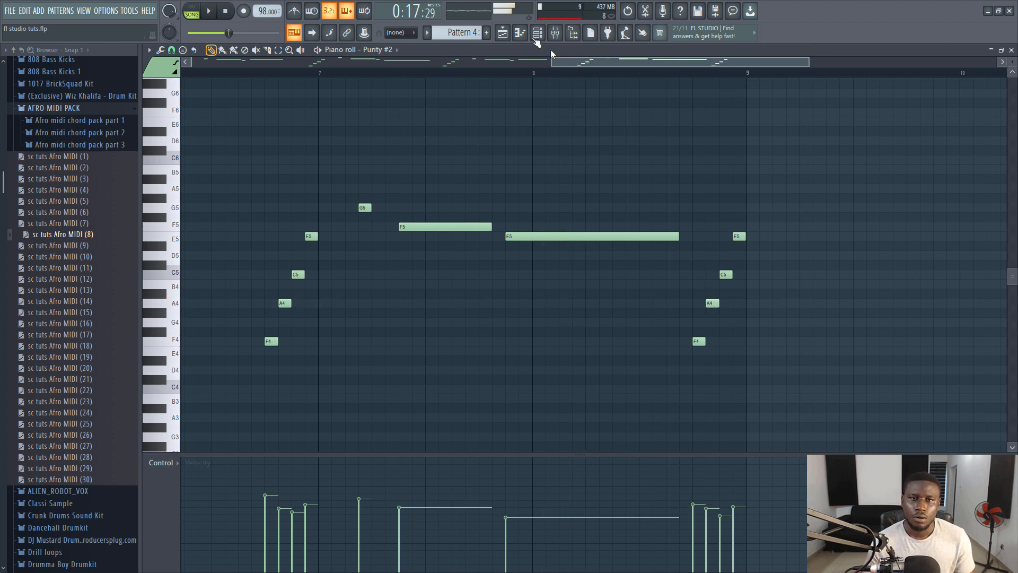
Render Pattern 4 to audio and replace its clip on Track 5 of the playlist.
scroll(491, 208, down, 4)
key(F5)
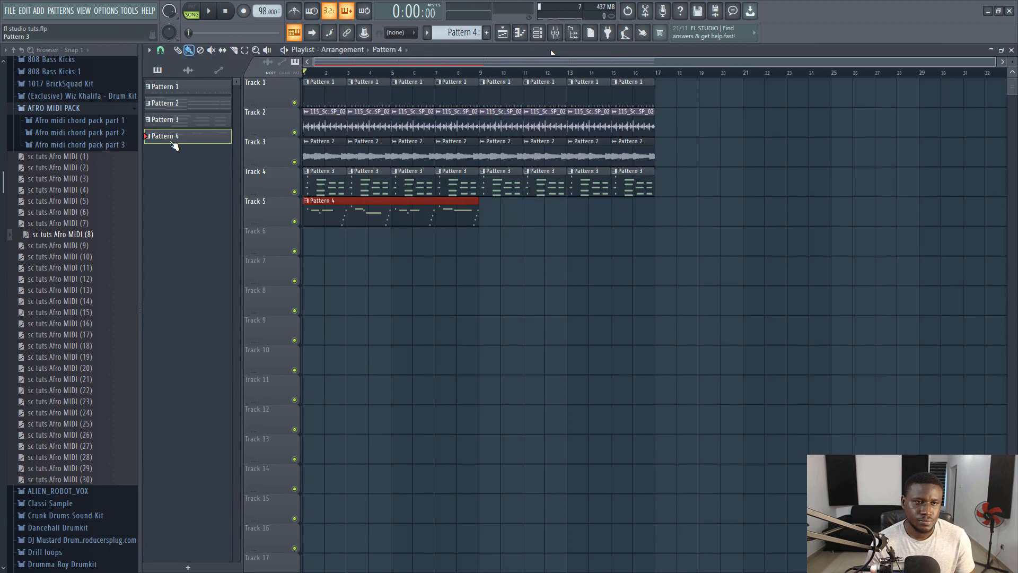
right_click(171, 139)
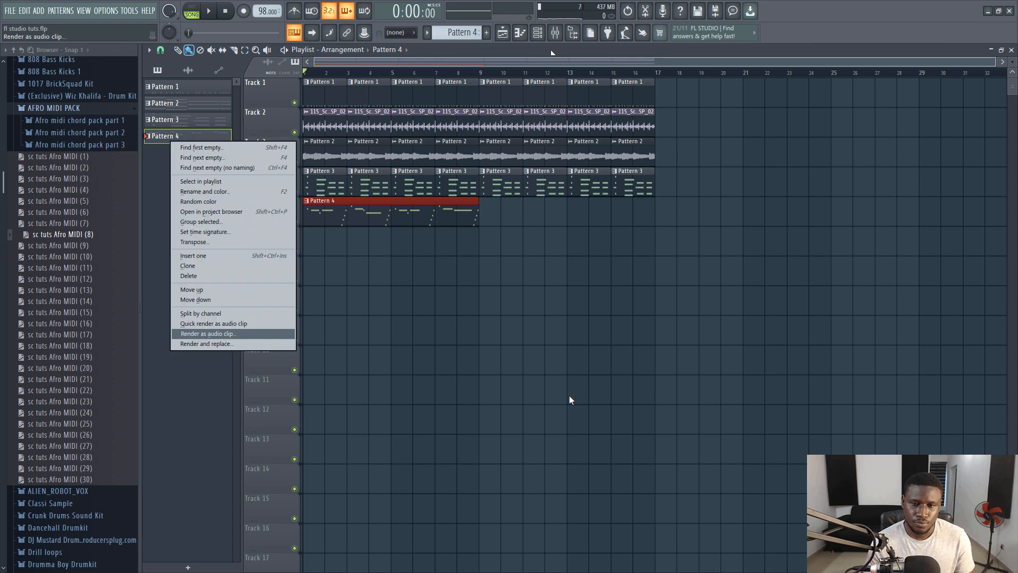
click(212, 344)
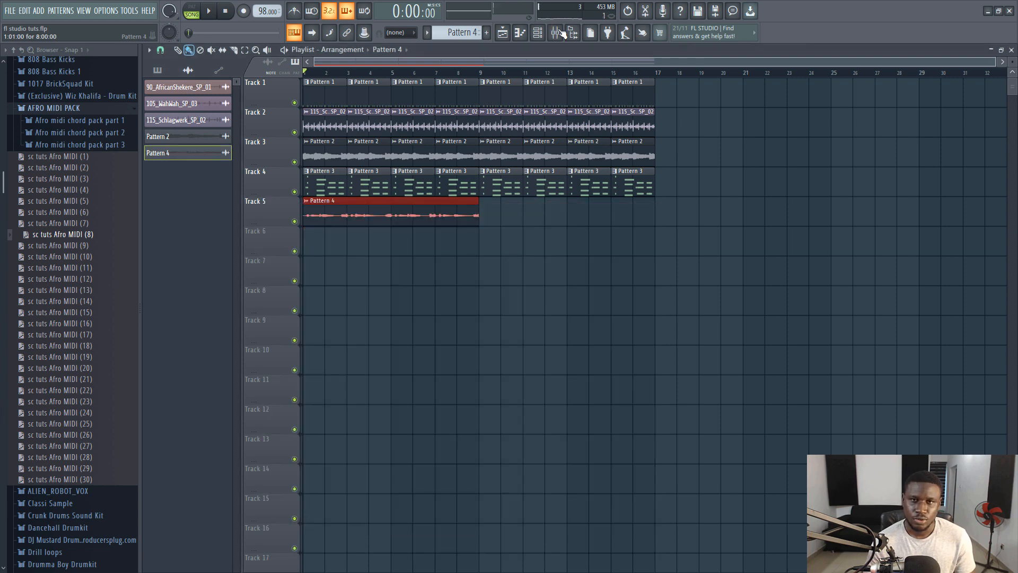
Route the rendered Pattern 4 audio to mixer insert 3 and name the track after it.
key(F9)
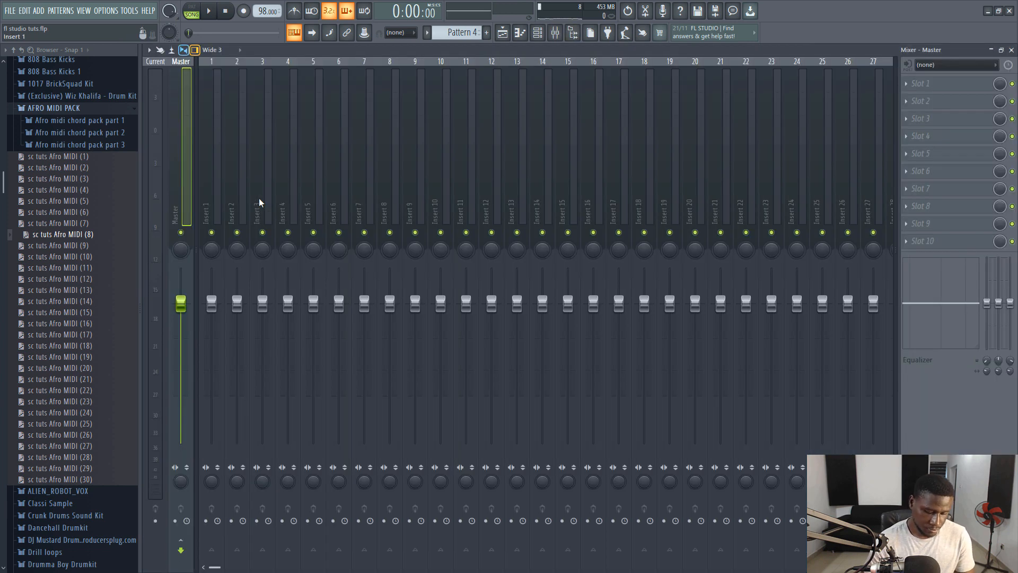
click(259, 202)
key(ctrl+l)
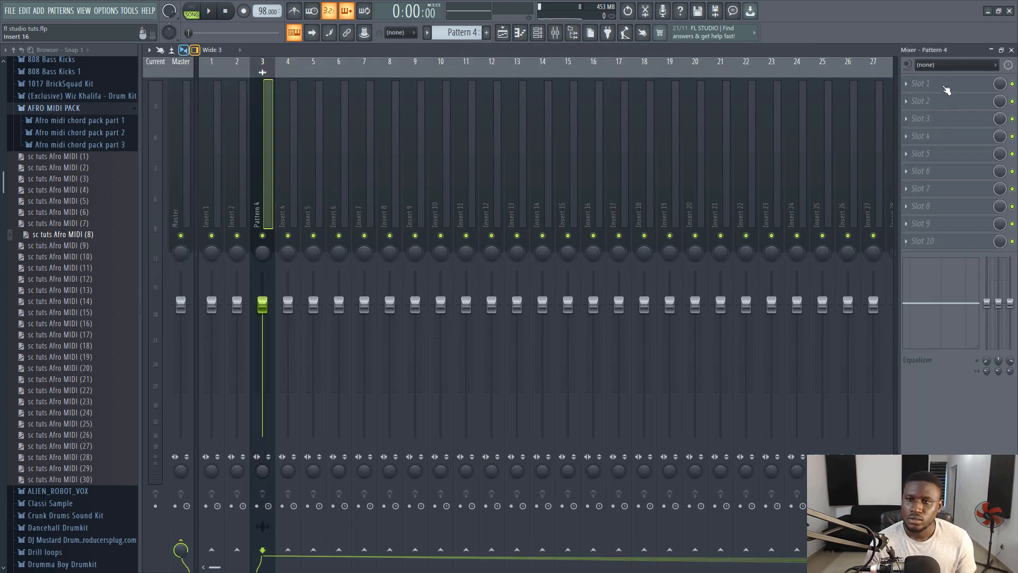
Add Fruity Parametric EQ 2 with the Radio preset to the Pattern 4 mixer track and lower its fader to about -5.3 dB.
click(756, 260)
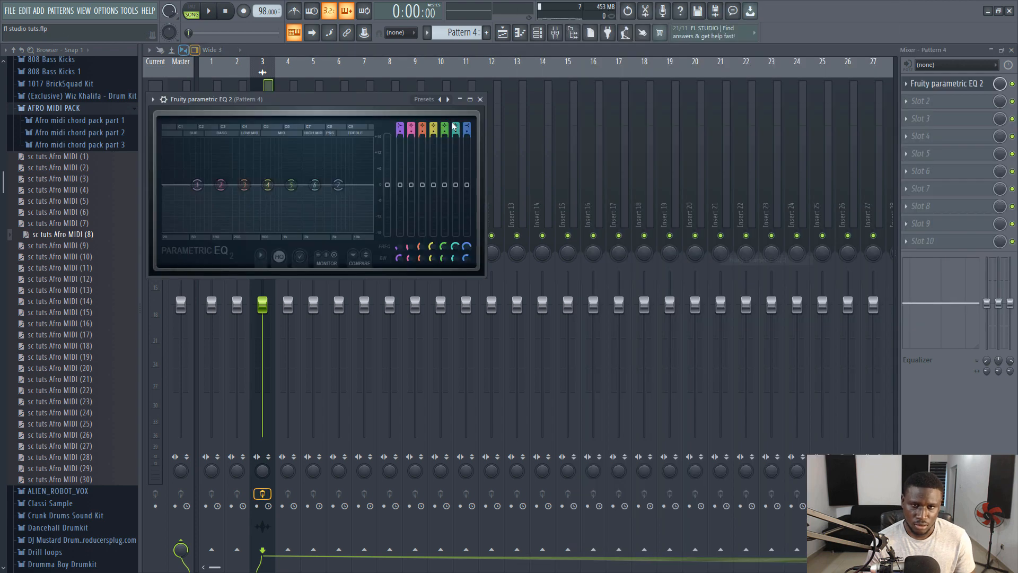
right_click(442, 100)
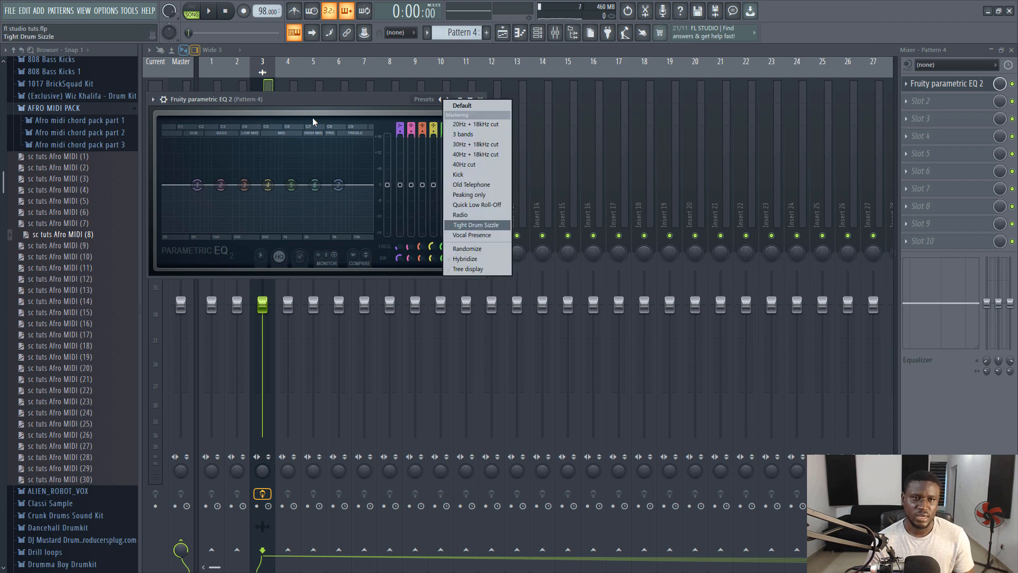
click(460, 215)
key(space)
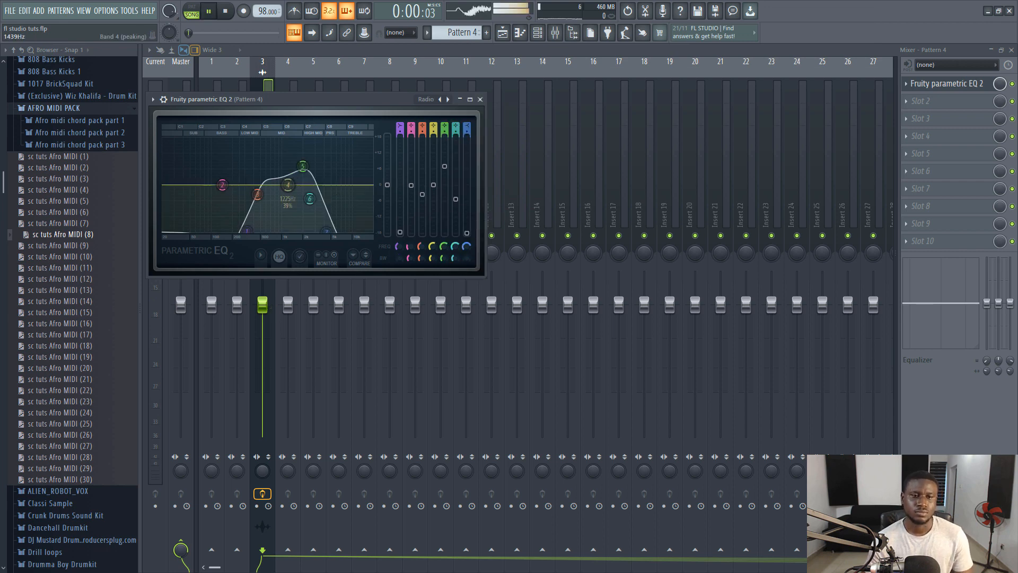
click(269, 322)
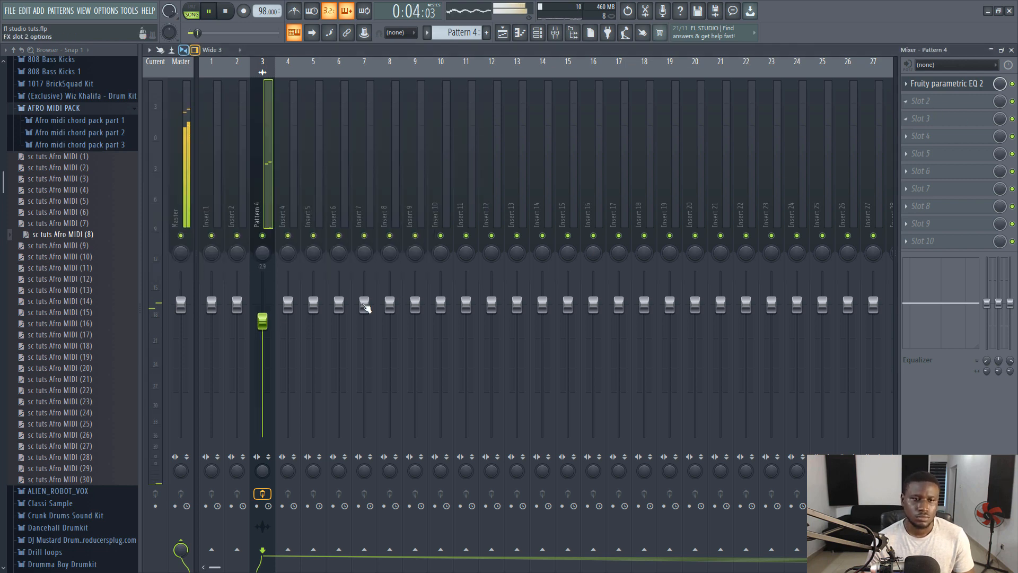
scroll(276, 339, down, 3)
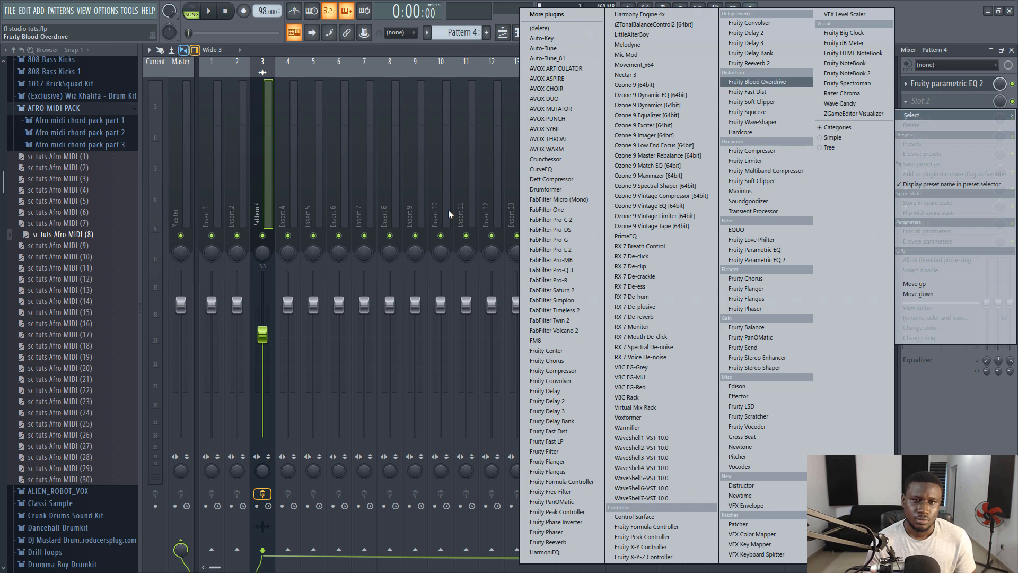
Add Fruity Reeverb 2 to the second effect slot of the Pattern 4 track and lower the track's volume to 74%.
click(747, 63)
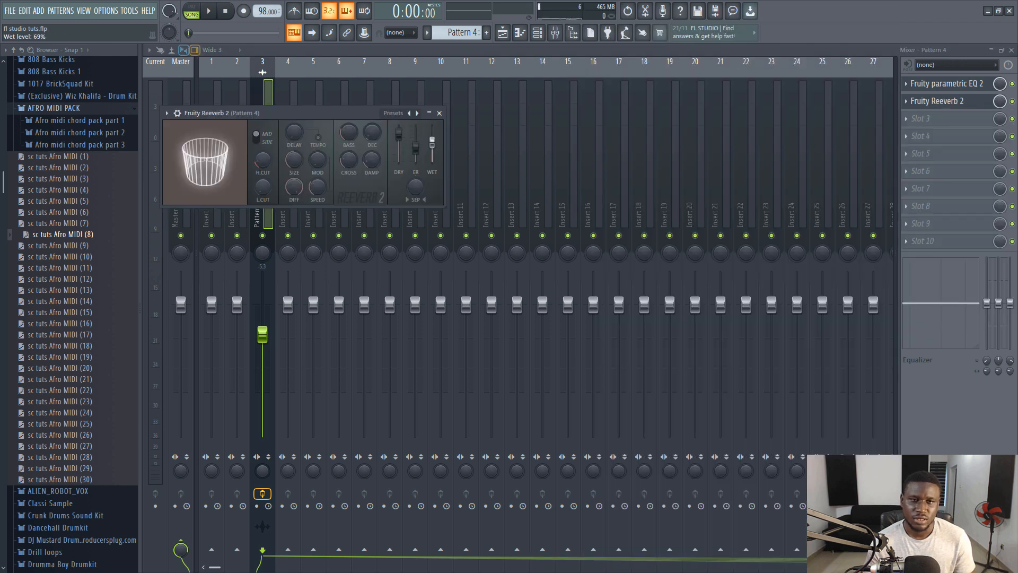
key(space)
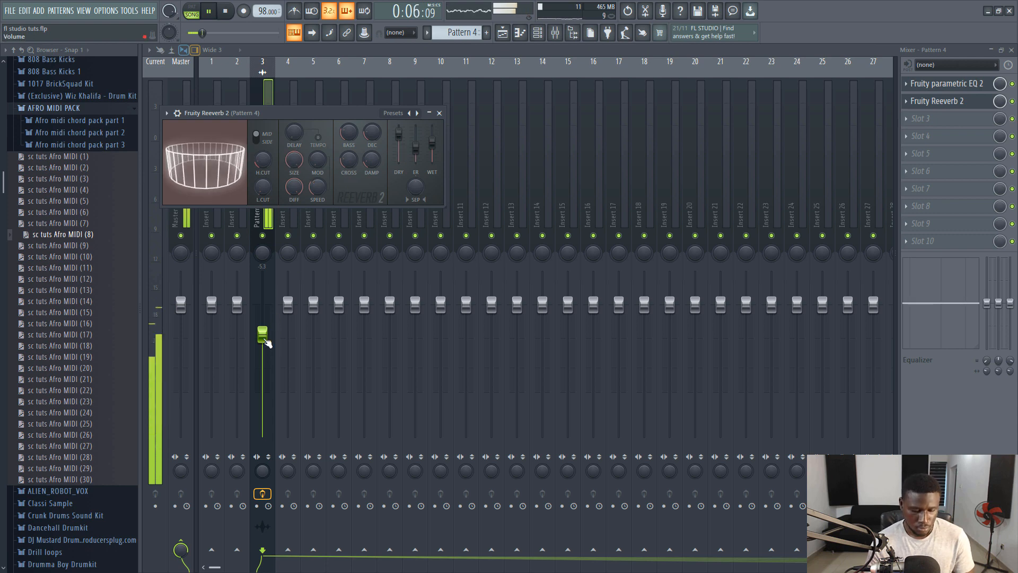
drag(265, 340, 262, 340)
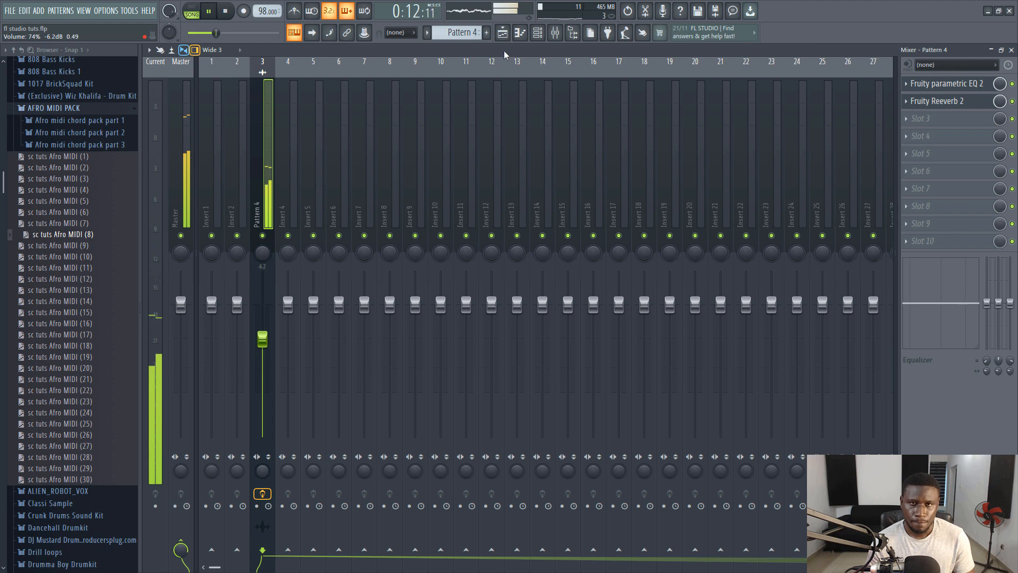
Duplicate the Pattern 4 audio clip on Track 5 to fill bars 9 to 16 of the playlist.
key(F5)
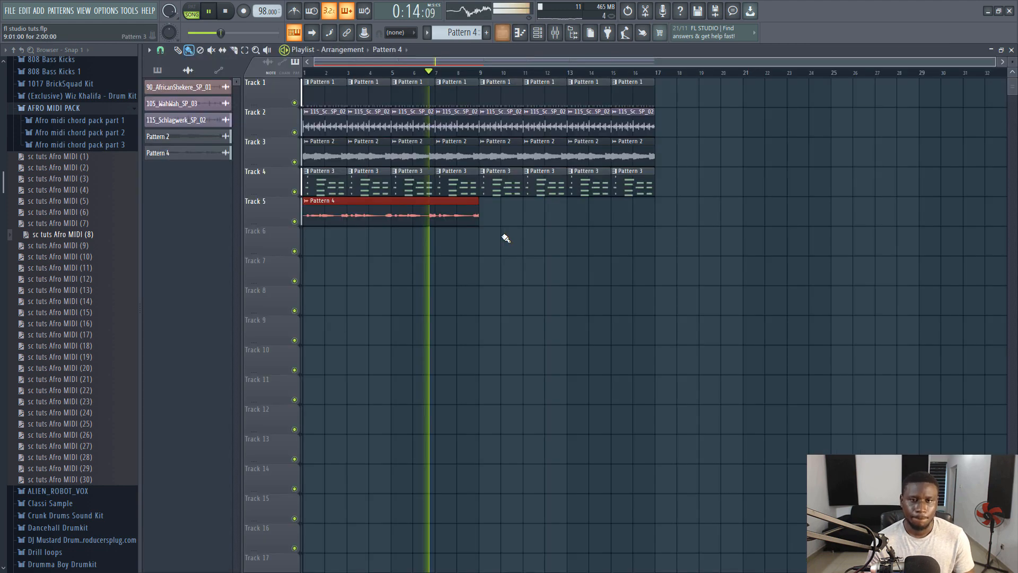
key(ctrl+d)
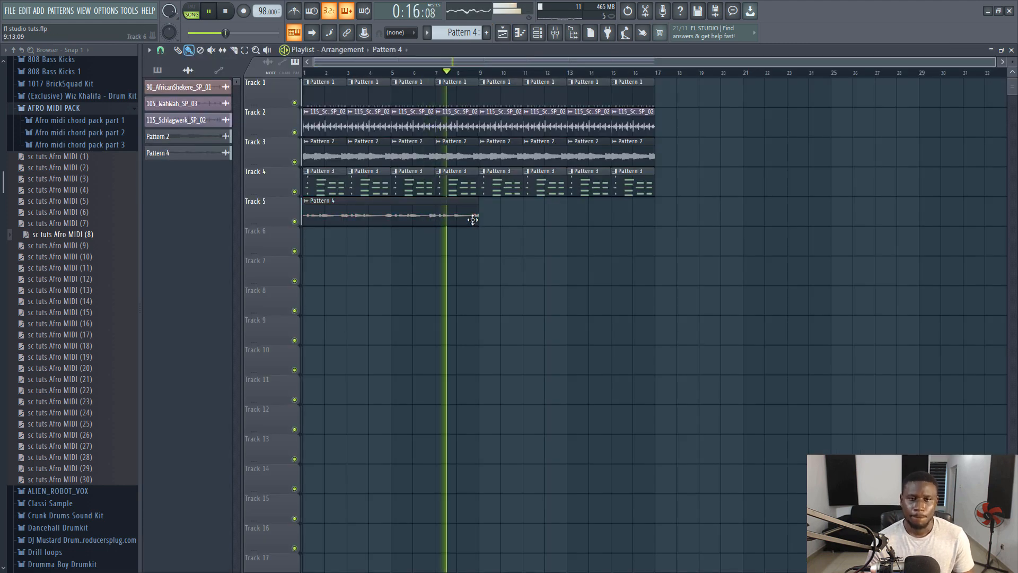
click(399, 216)
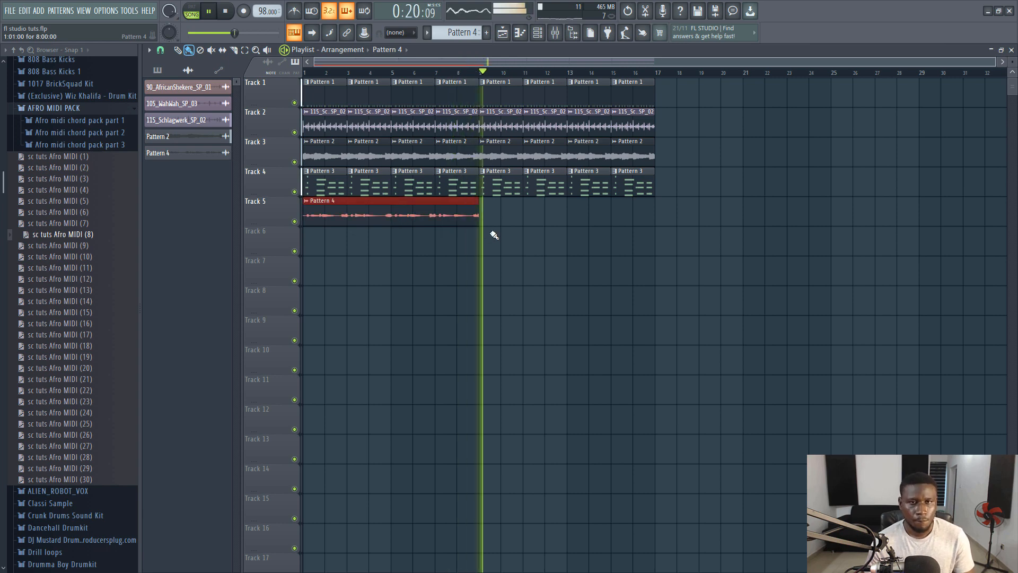
key(space)
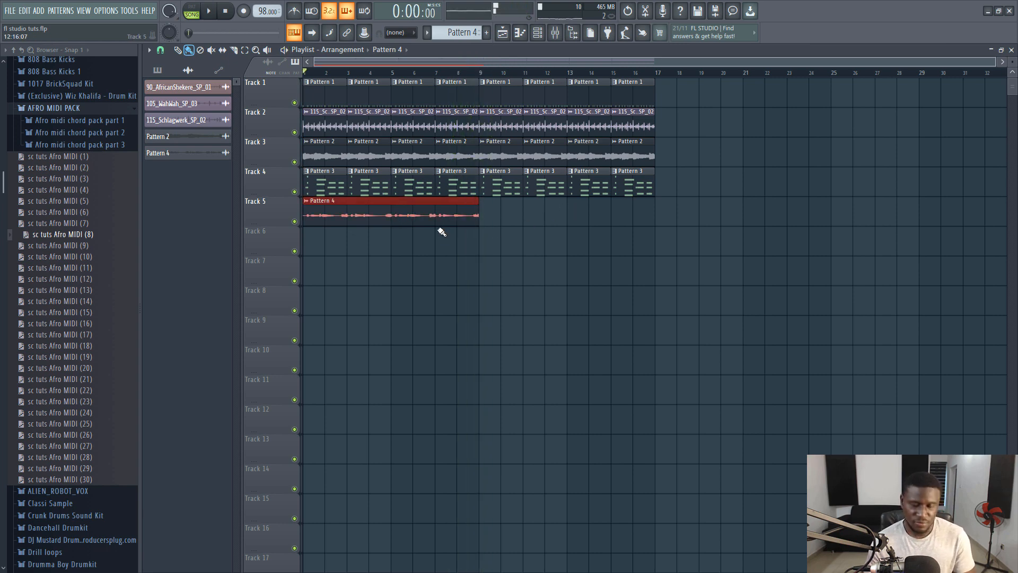
key(ctrl+b)
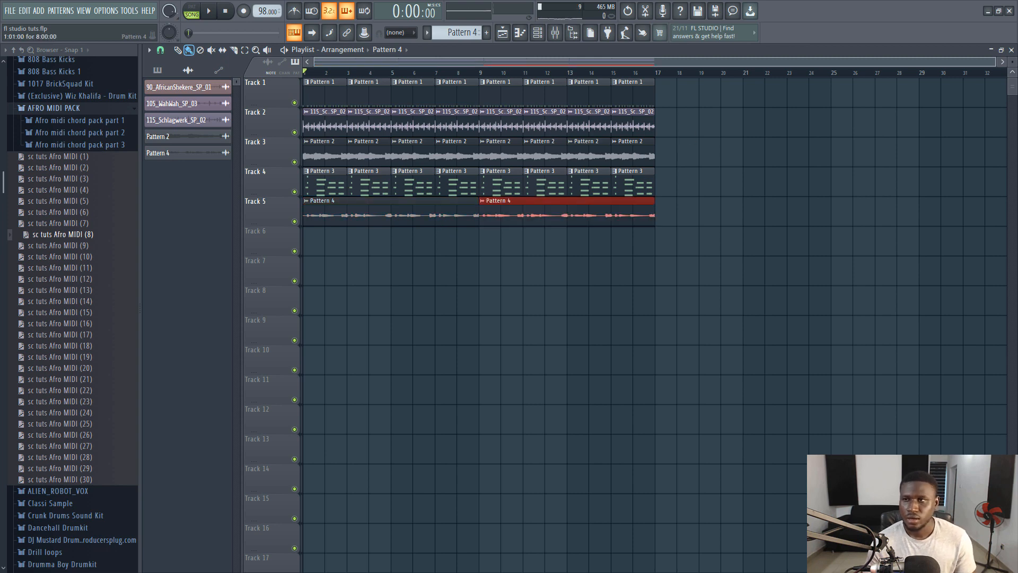
Paste the copied chord notes into the TRITON Extreme channel in Pattern 5 and play them with the Simple Sine Pad sound.
click(537, 32)
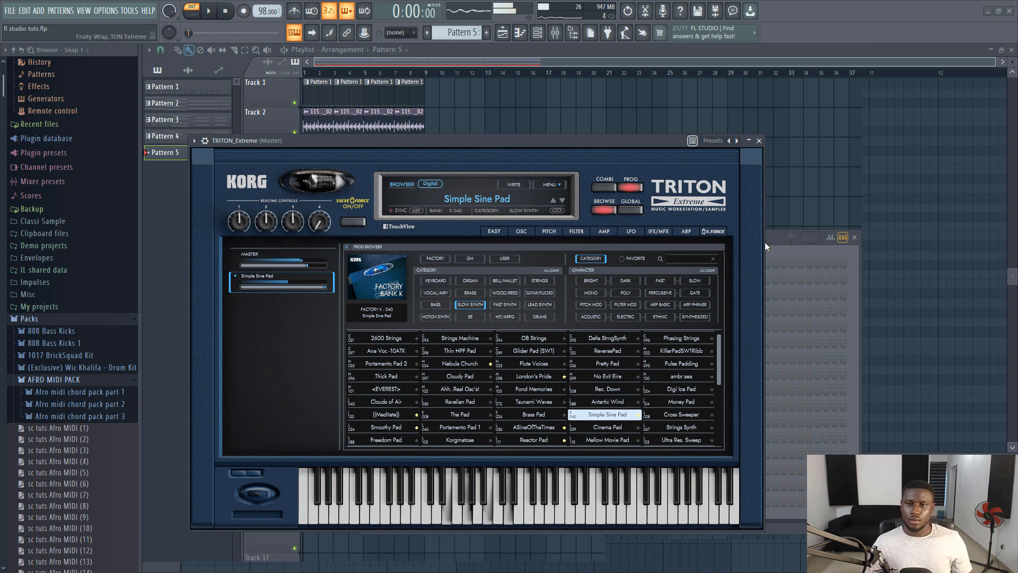
key(F6)
right_click(456, 390)
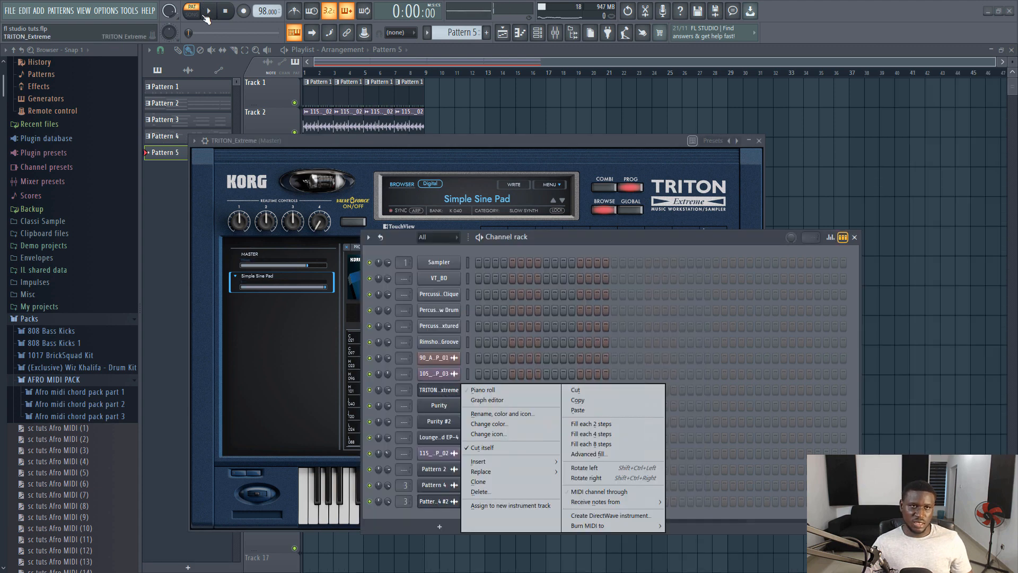
click(577, 410)
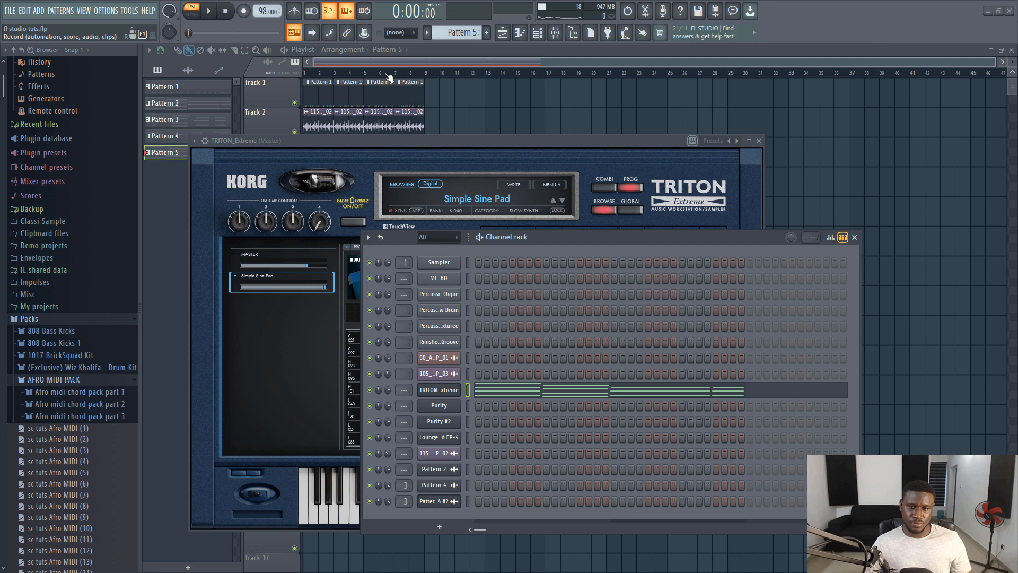
key(space)
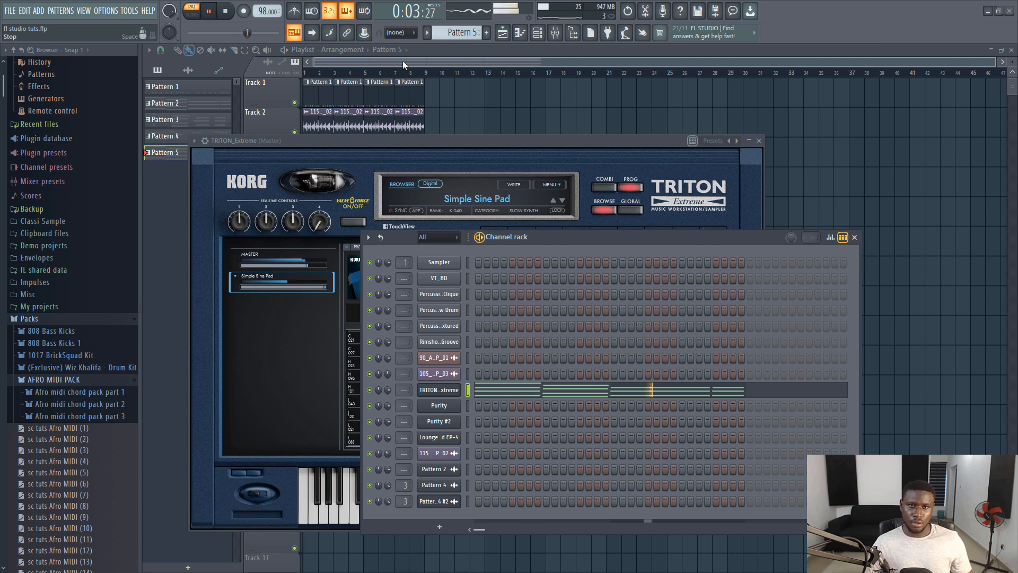
key(space)
Close the plugin windows, place Pattern 5 at bar 1 of Track 6, and duplicate it three times to fill bars 1 to 8.
key(F12)
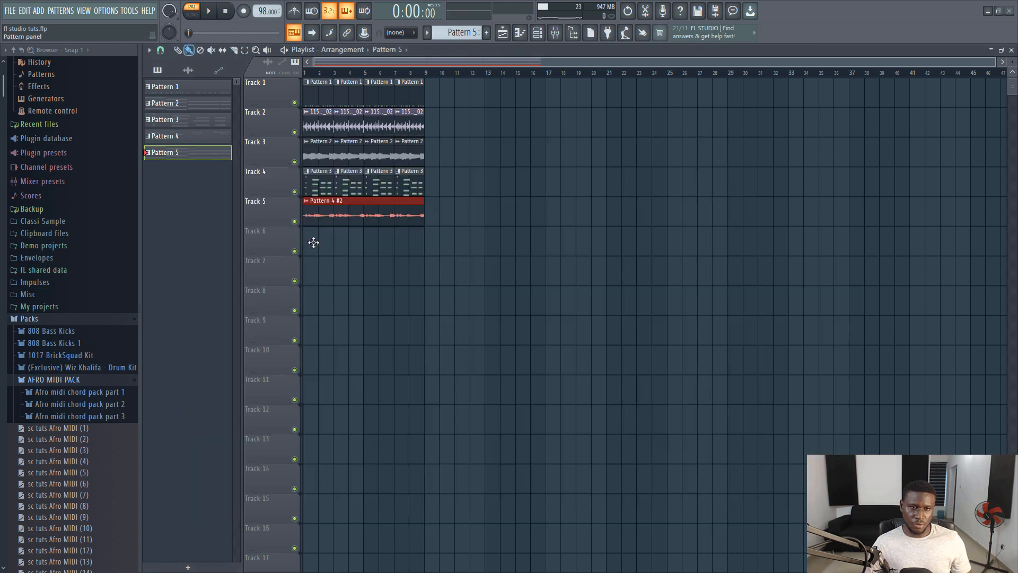
click(313, 242)
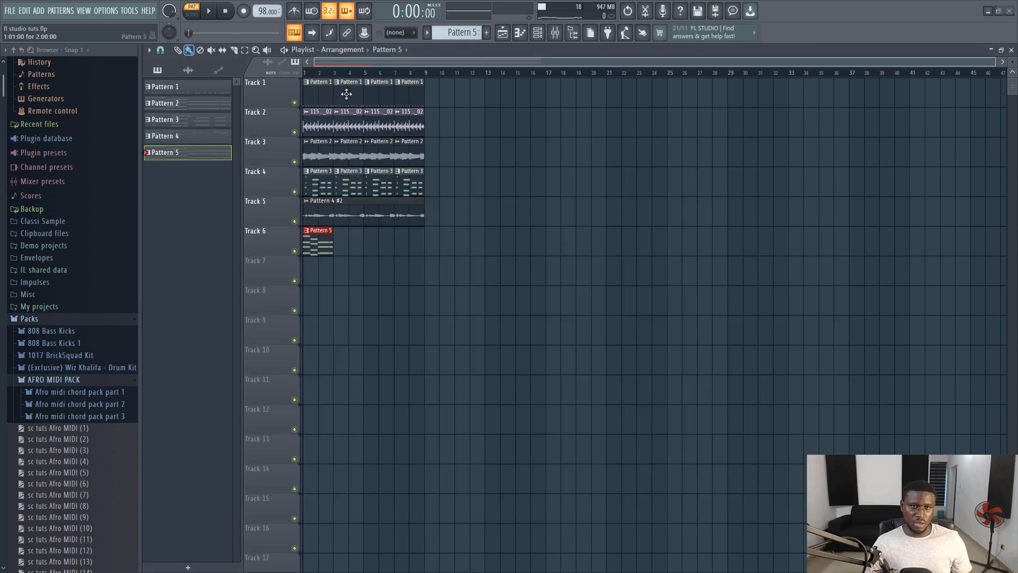
key(ctrl+b)
key(ctrl+b)
key(ctrl+b)
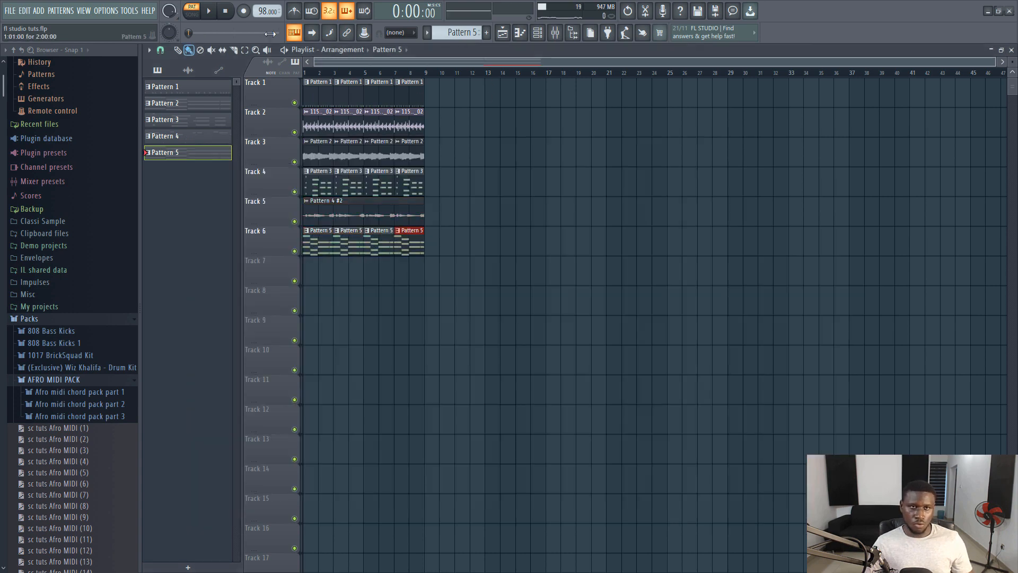
Play the arrangement in song mode and adjust the TRITON Extreme channel's volume in the channel rack.
click(192, 12)
click(211, 18)
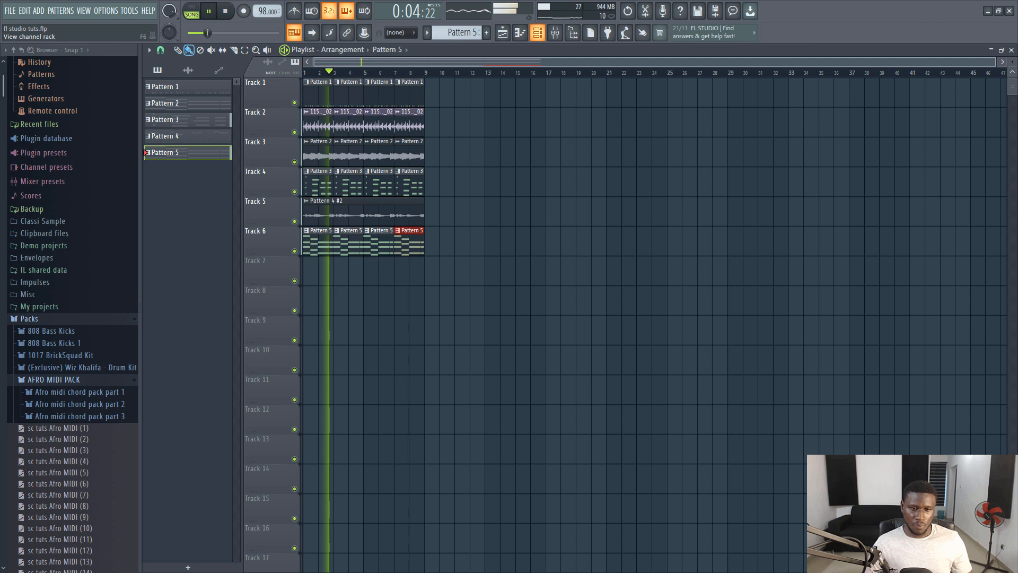
click(537, 33)
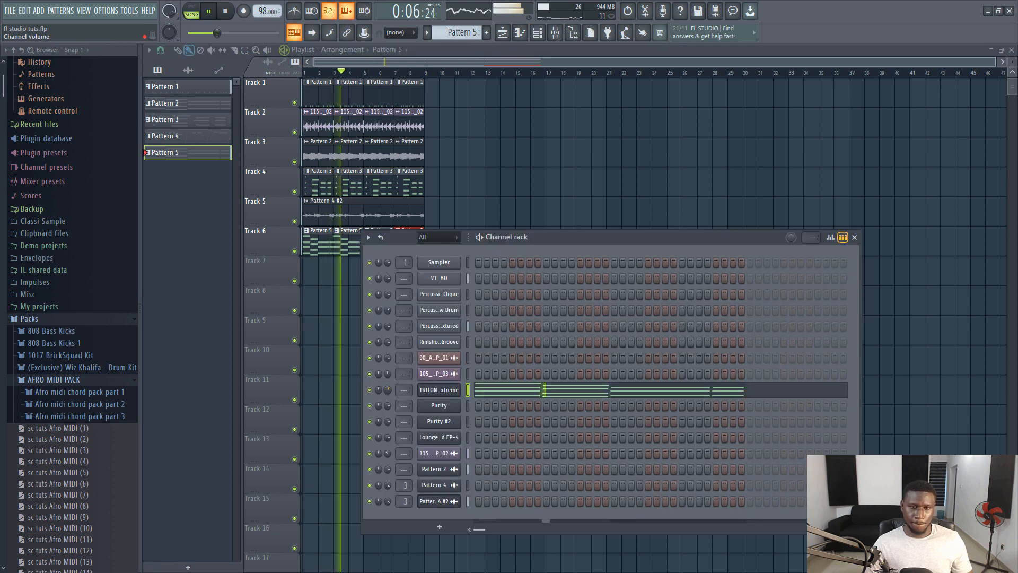
drag(387, 390, 390, 374)
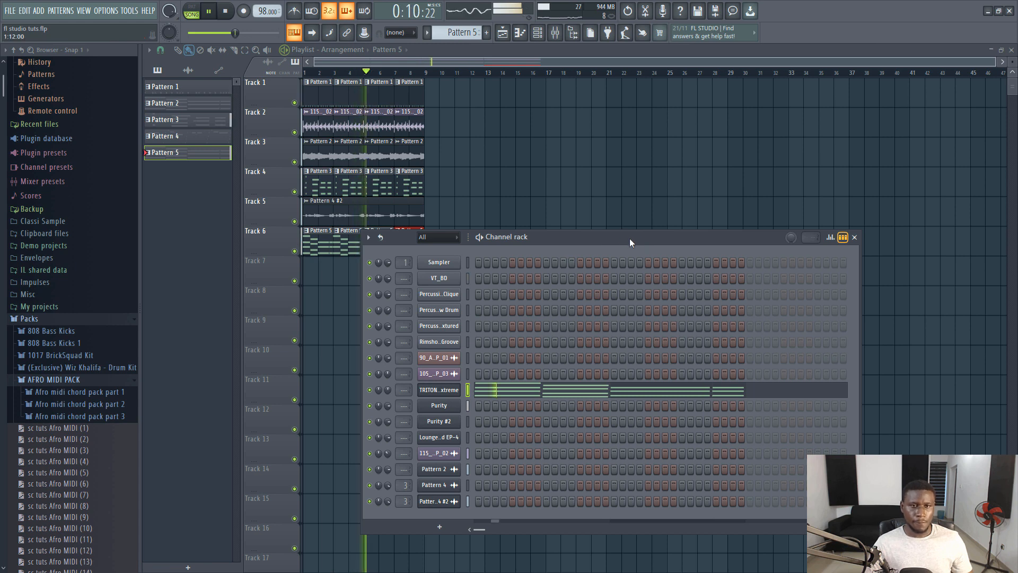
drag(629, 242, 548, 222)
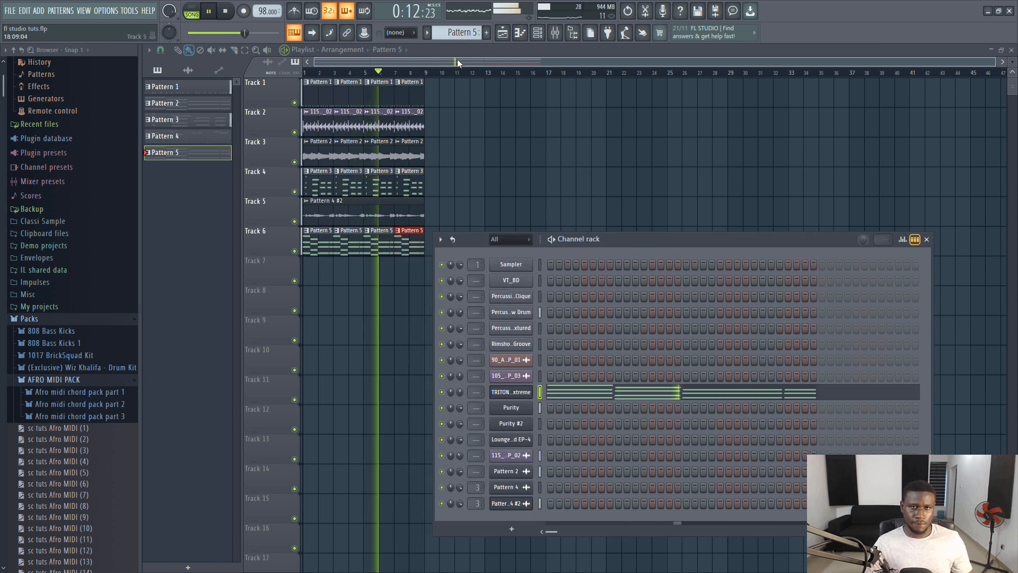
key(F6)
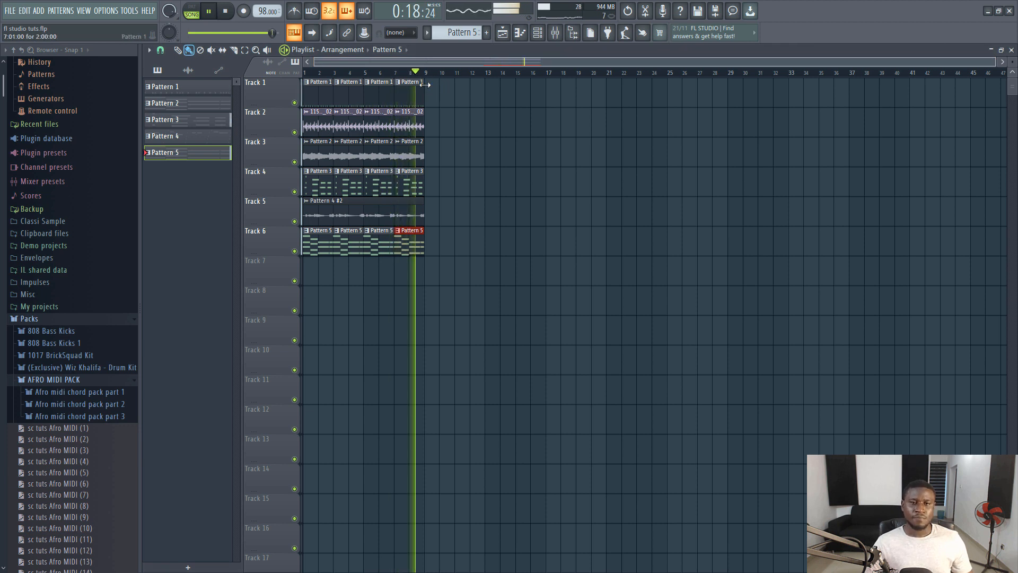
key(space)
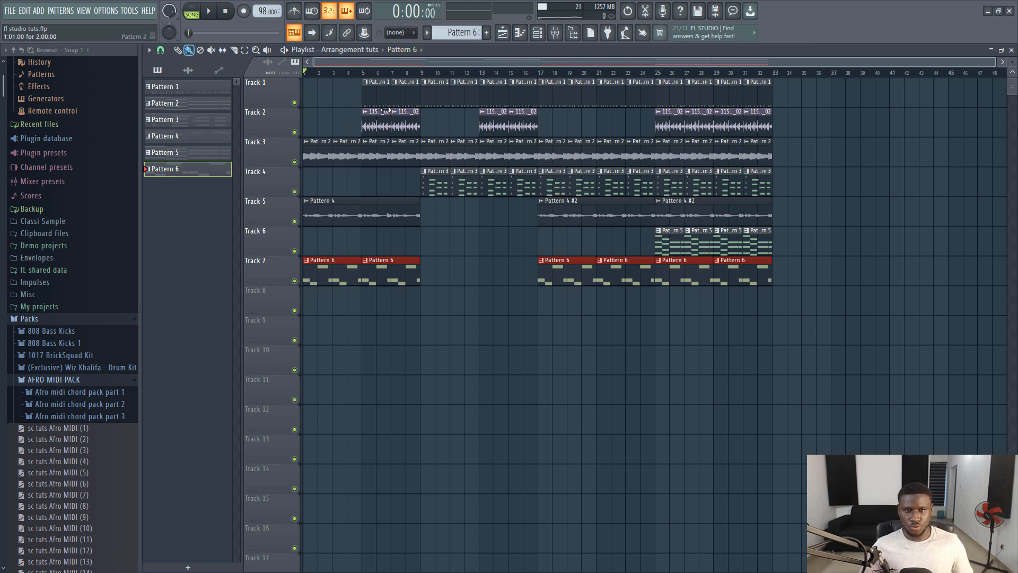
Highlight the arrangement's sections in turn, including bars 9 to 16, bars 17 to 32 and the opening bar.
drag(429, 73, 305, 74)
drag(421, 73, 610, 75)
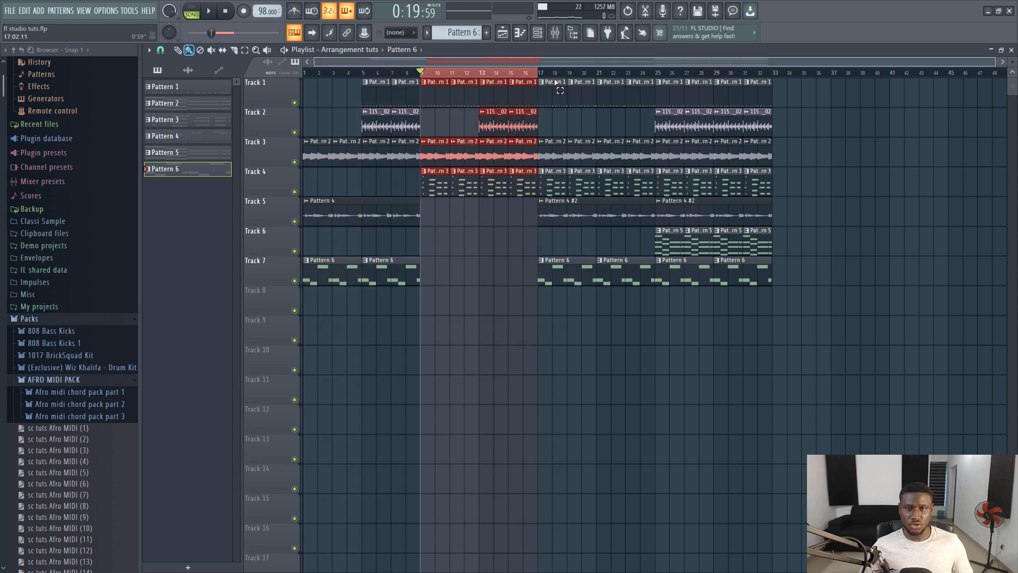
drag(544, 97, 767, 124)
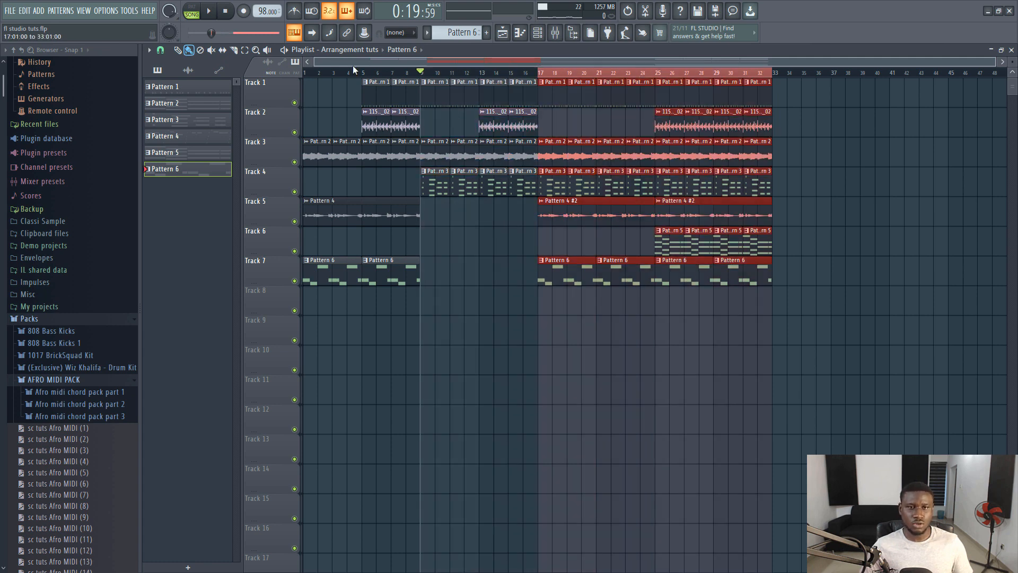
drag(305, 73, 320, 73)
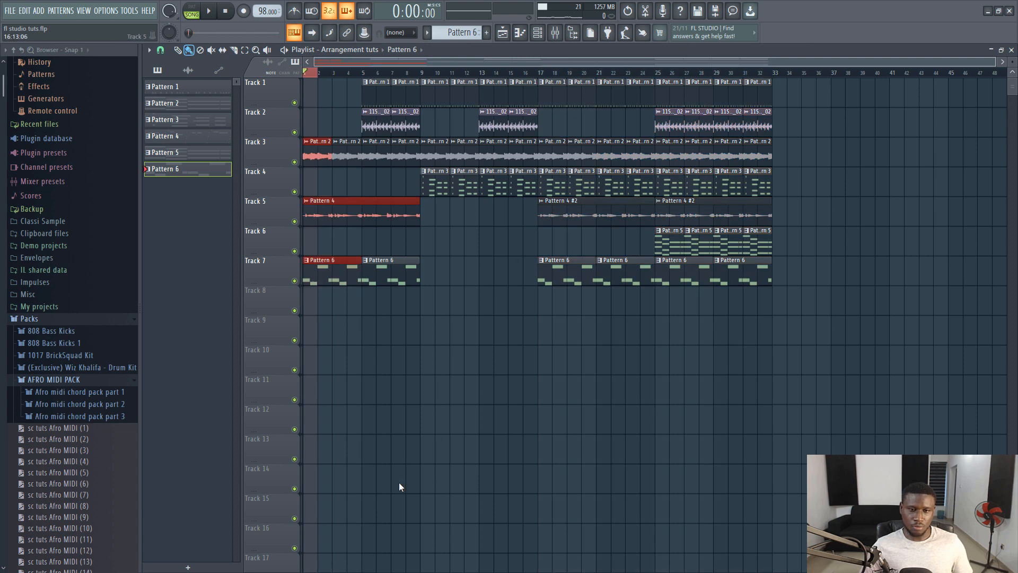
Open the sample settings of the Pattern 4 #2 and Pattern 4 audio clips and audition each waveform.
key(ctrl+z)
click(376, 540)
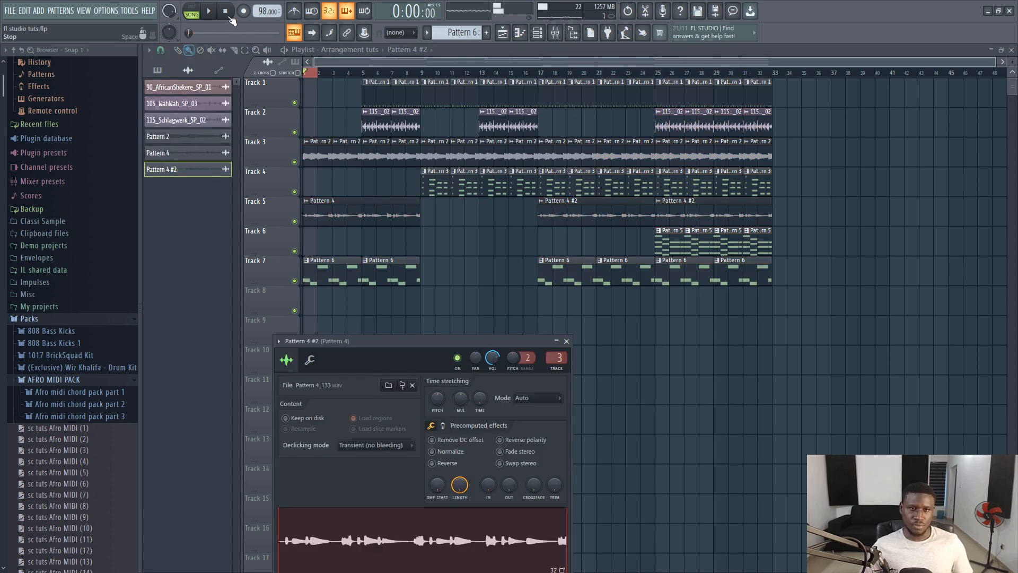
double_click(321, 205)
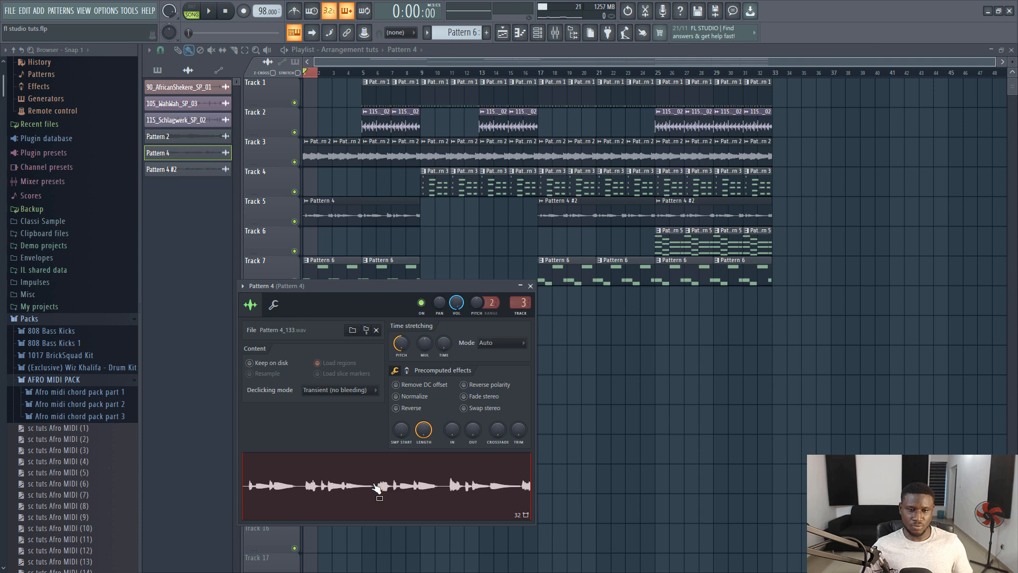
click(373, 484)
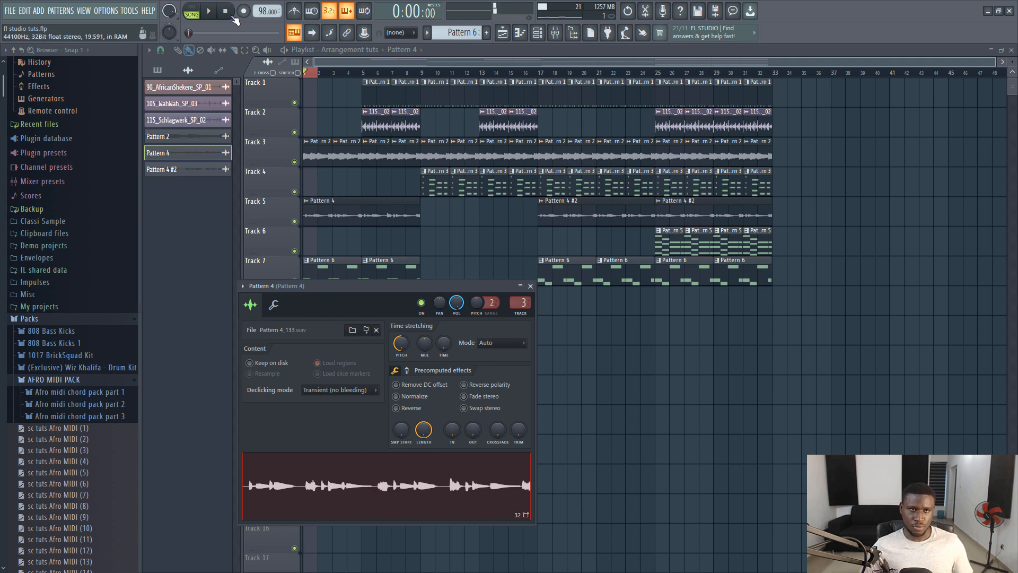
click(230, 16)
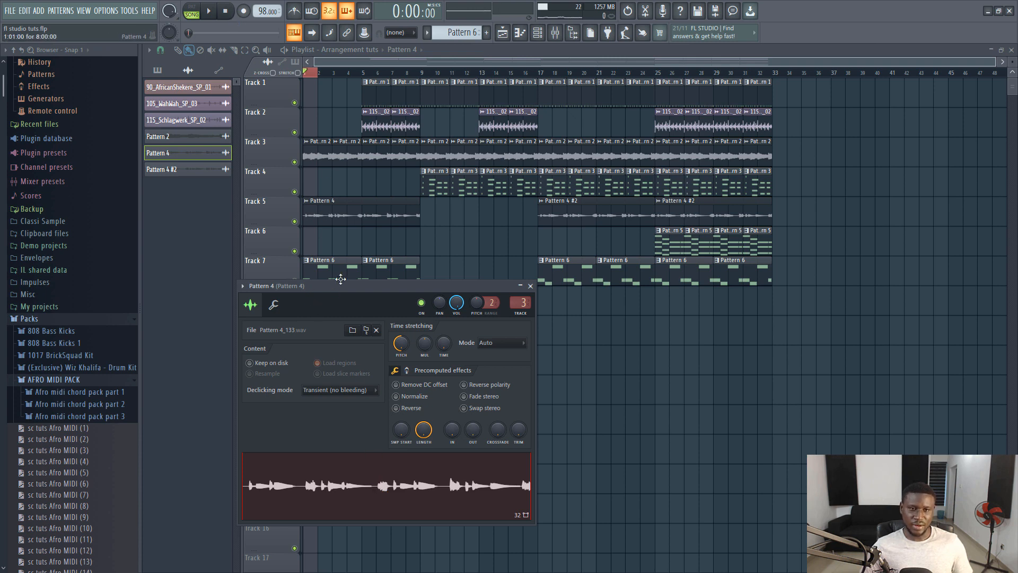
key(Escape)
Examine the TRITON Extreme #2 notes of Pattern 6 and the Purity chord notes of Pattern 3 in the piano roll.
key(F7)
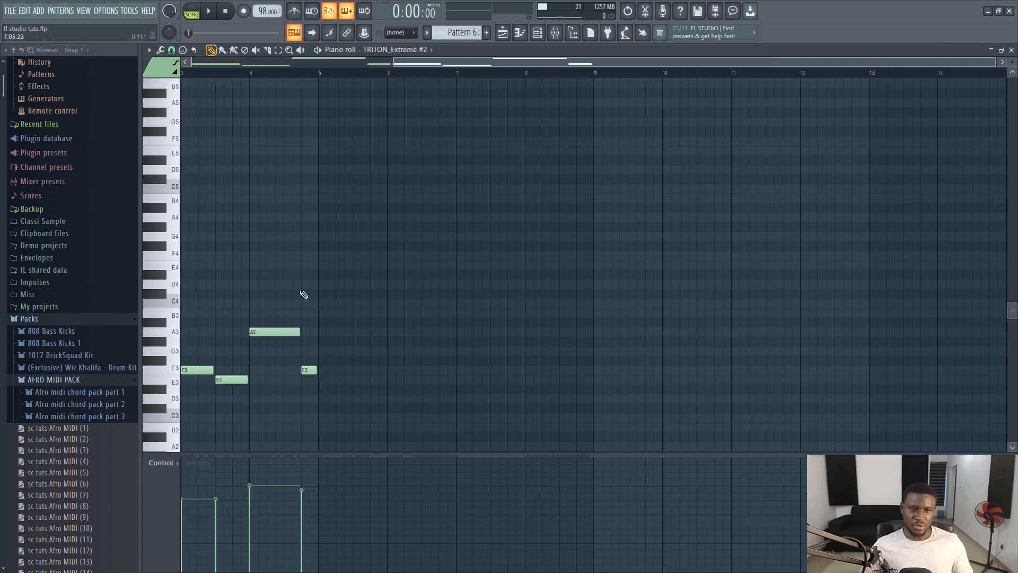
key(ctrl+b)
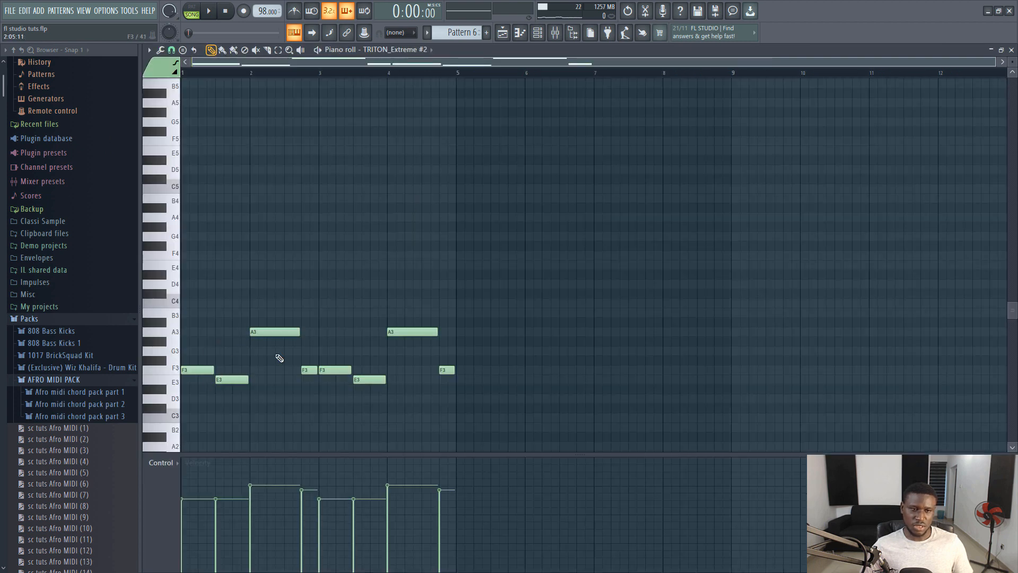
key(F5)
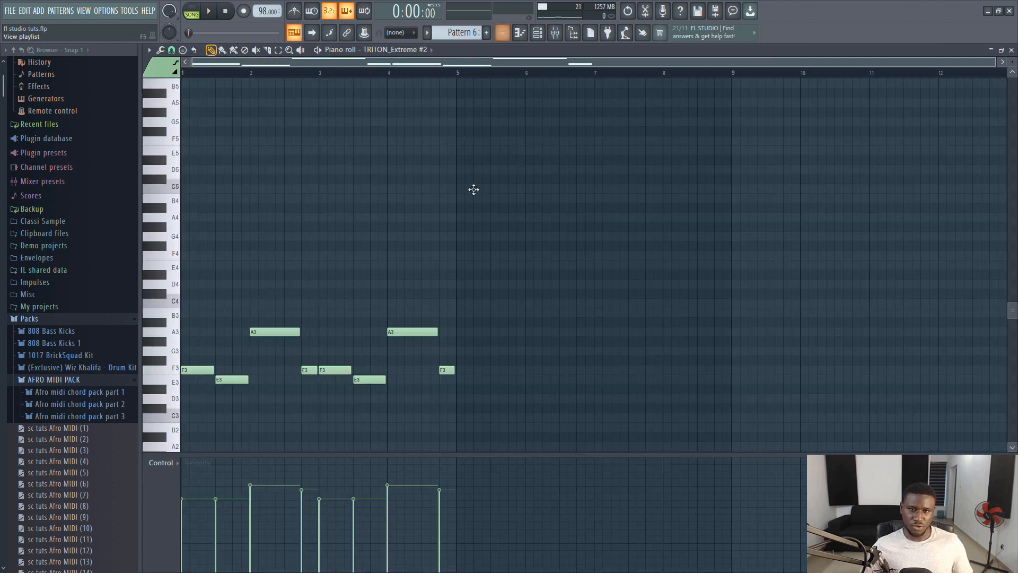
key(F5)
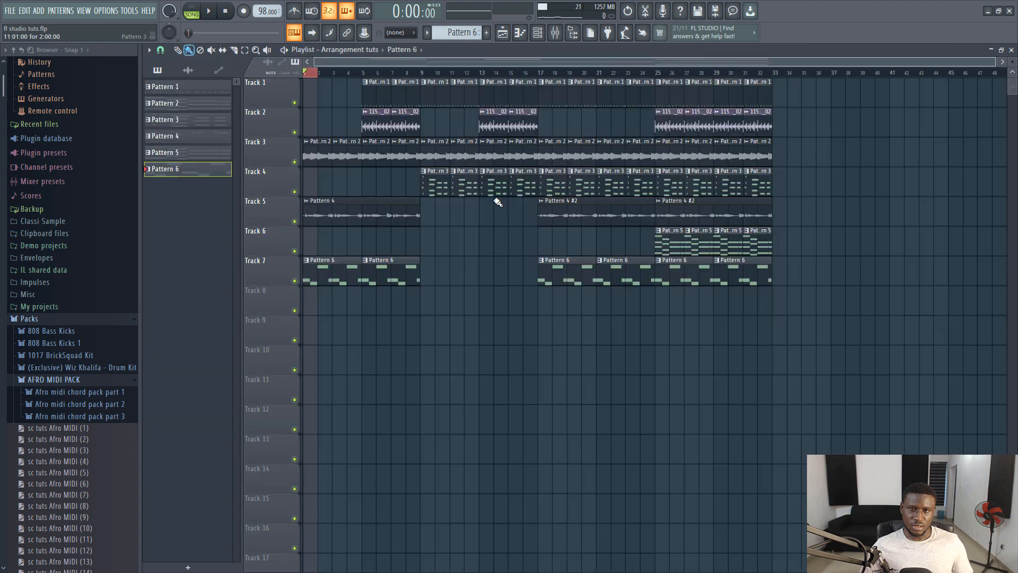
double_click(434, 183)
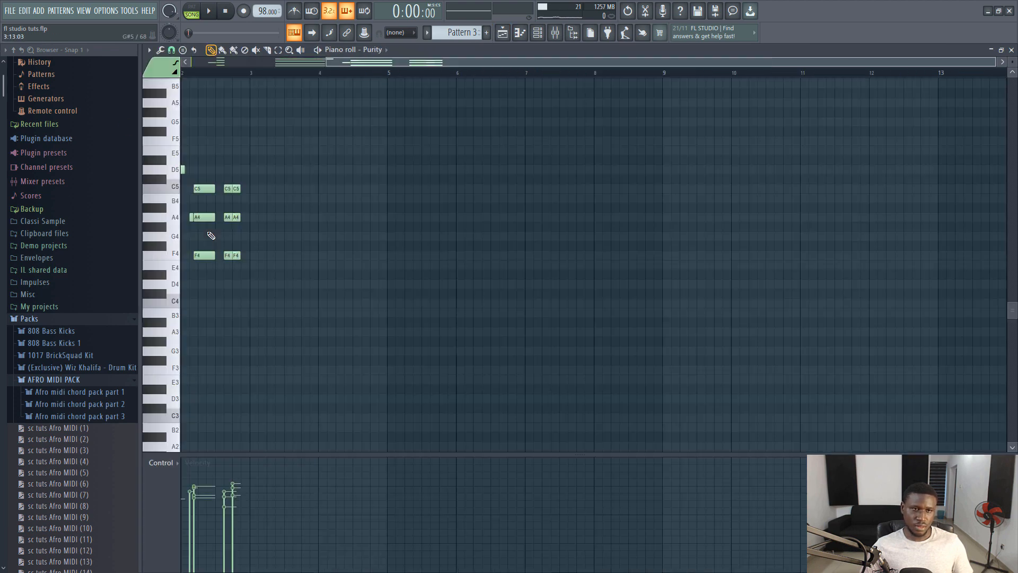
drag(471, 62, 334, 62)
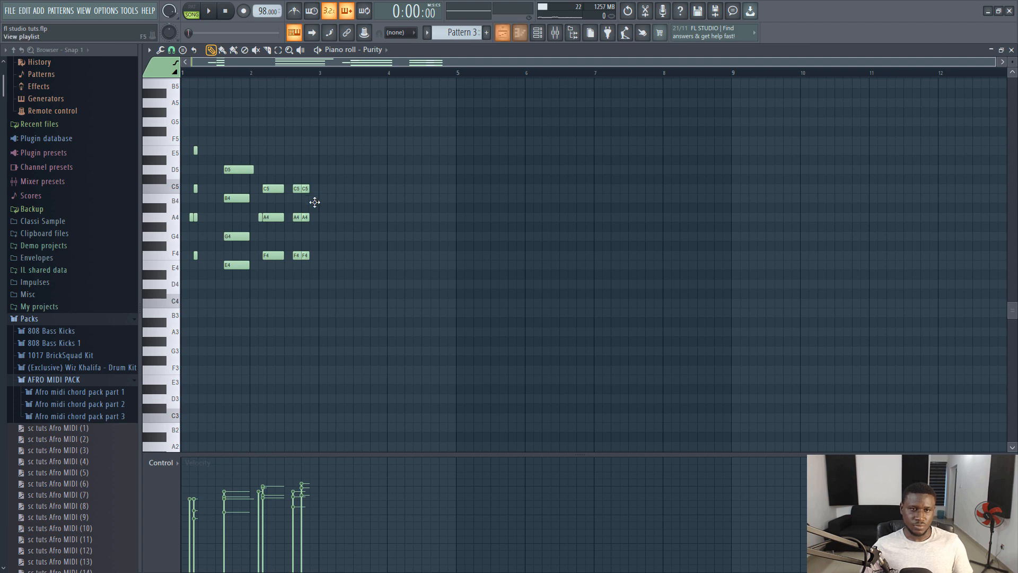
Return to the playlist and play the full arrangement from the start.
key(F5)
key(space)
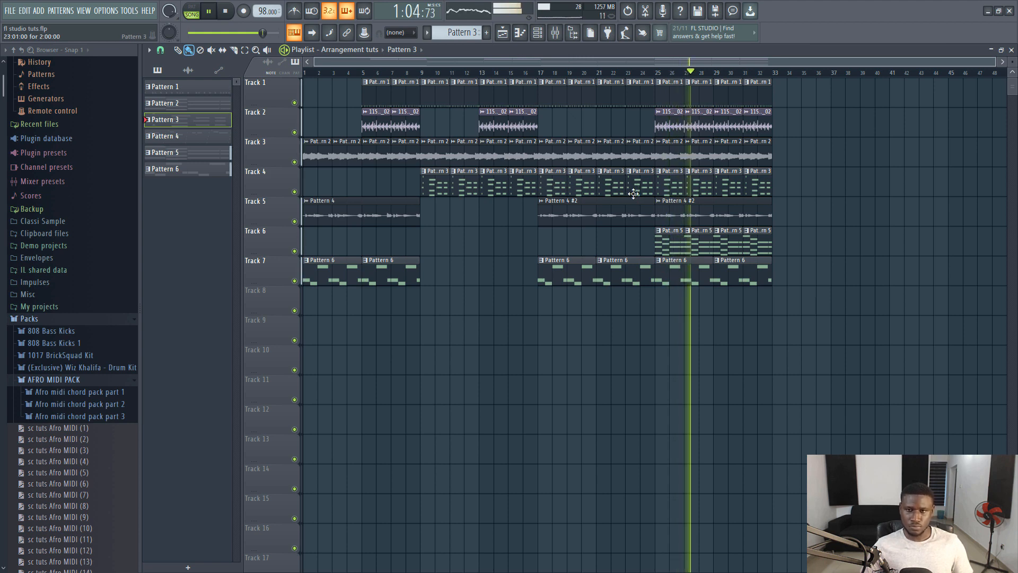
key(space)
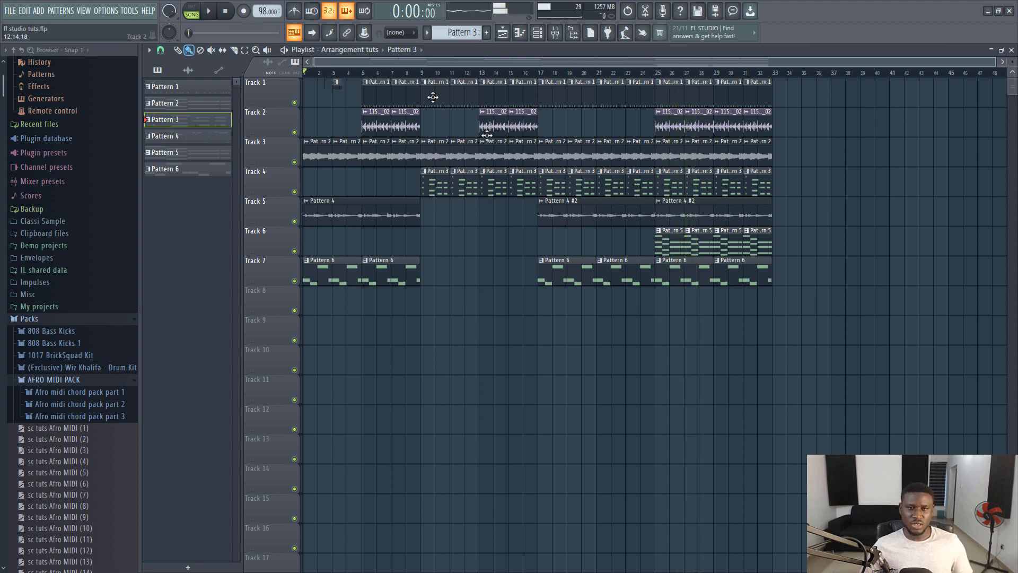
Duplicate all playlist clips of bars 9 to 32 twice in a row to fill bars 33 to 80.
drag(431, 94, 826, 309)
key(ctrl+b)
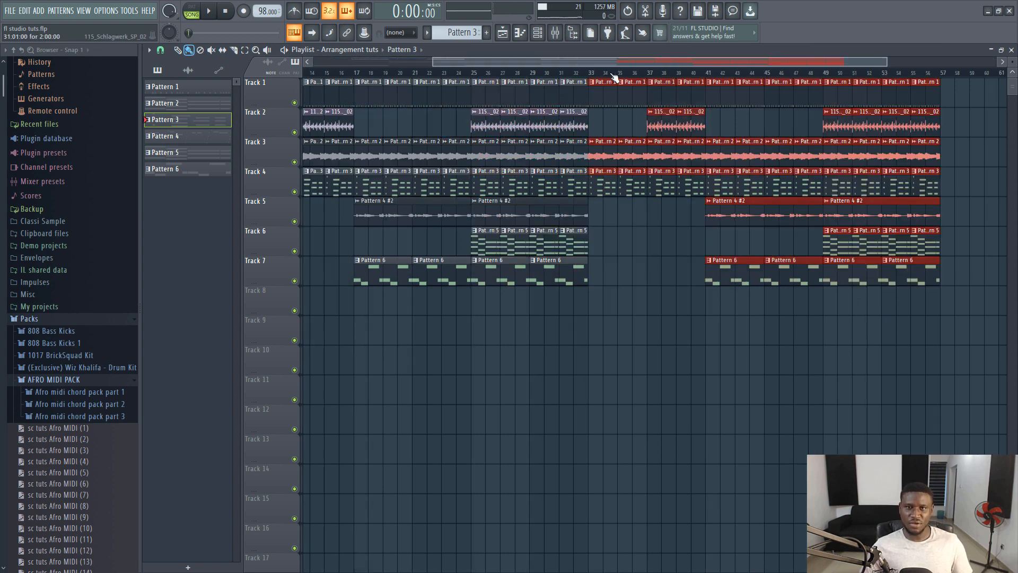
drag(615, 74, 733, 74)
scroll(830, 85, down, 3)
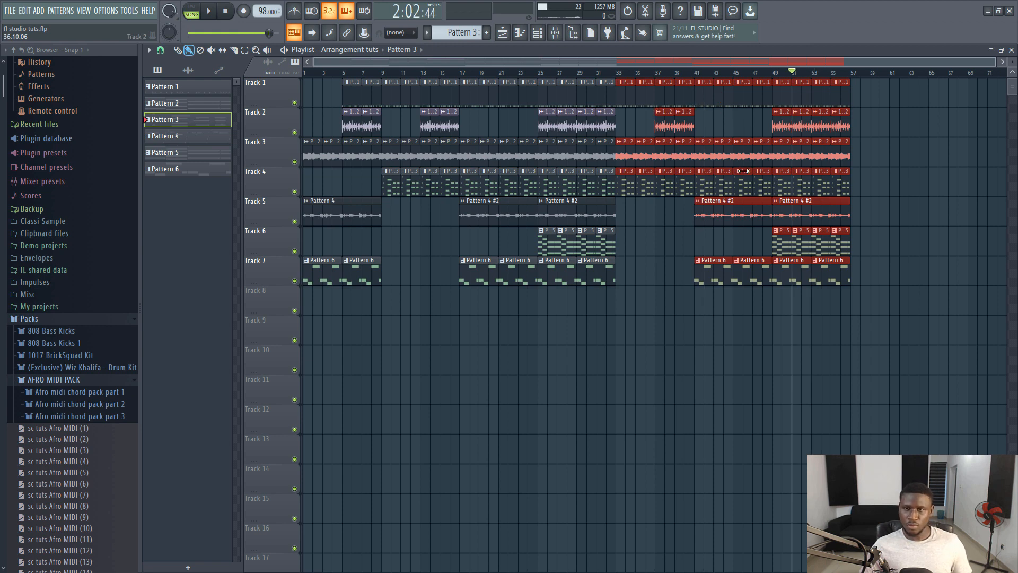
key(ctrl+b)
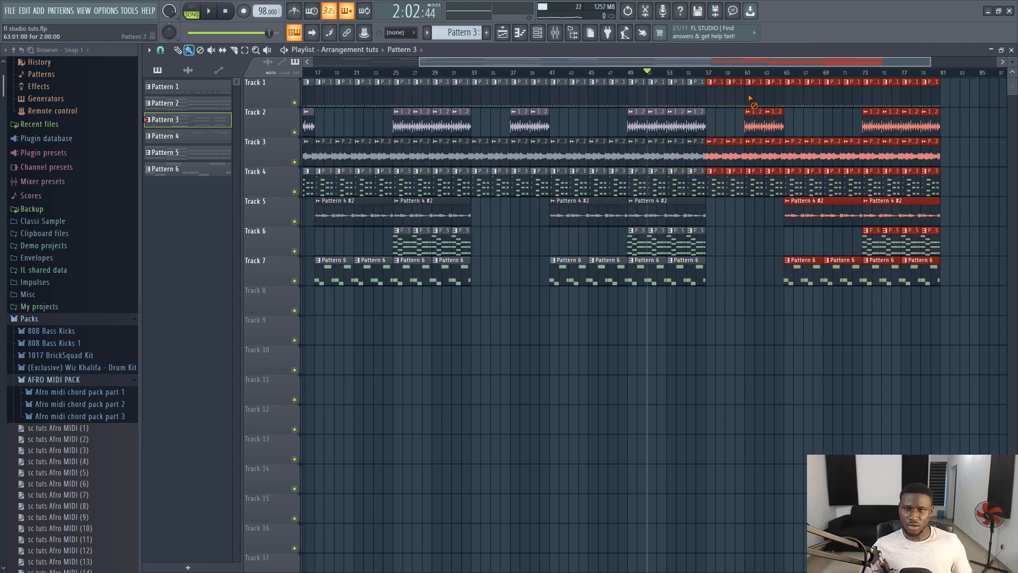
Delete the Track 1, Track 2 and Track 4 clips in bars 57 to 64, play from bar 57, and clear the selection.
right_click(762, 128)
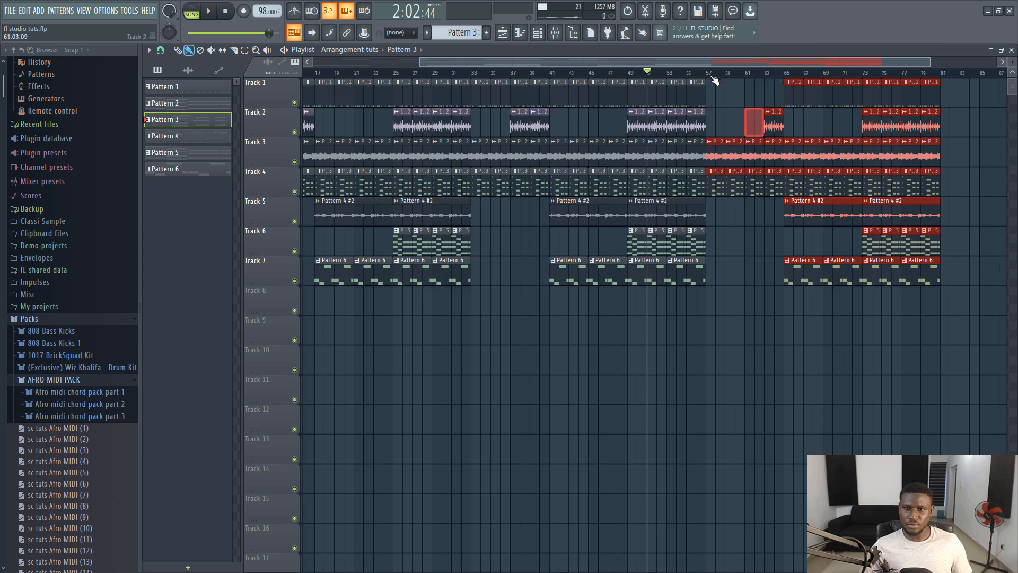
click(707, 75)
key(space)
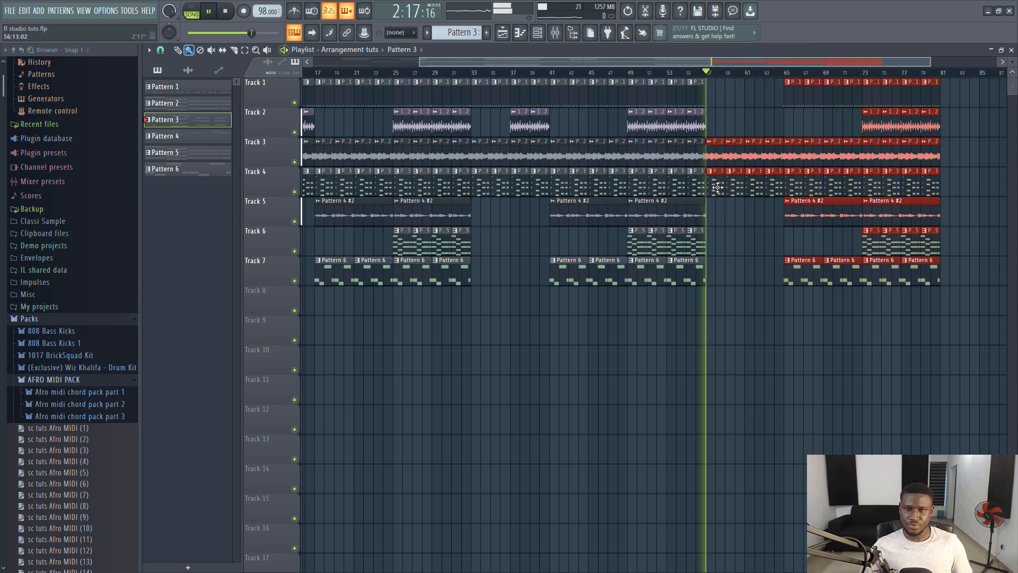
right_click(749, 189)
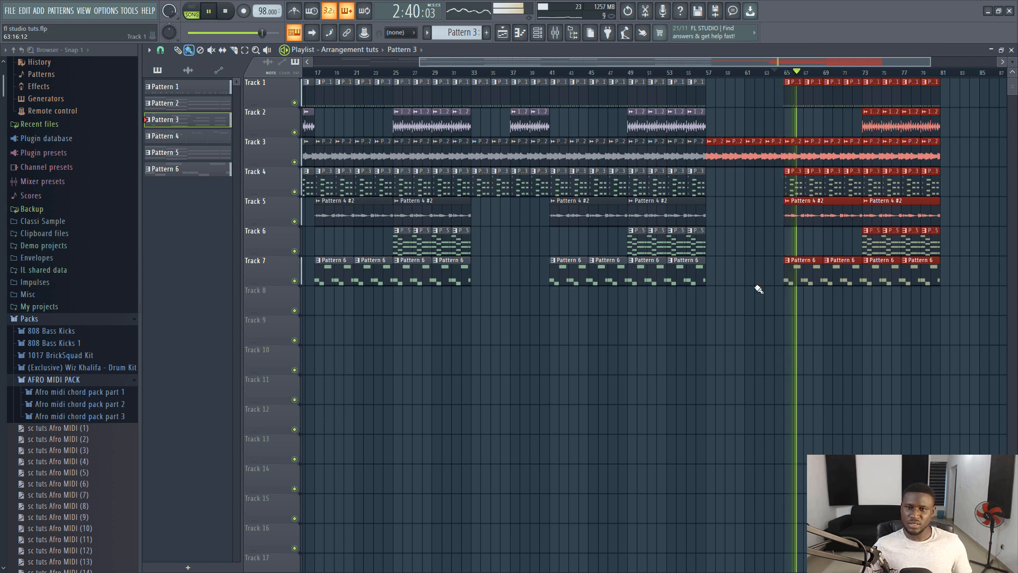
key(space)
ctrl+click(806, 317)
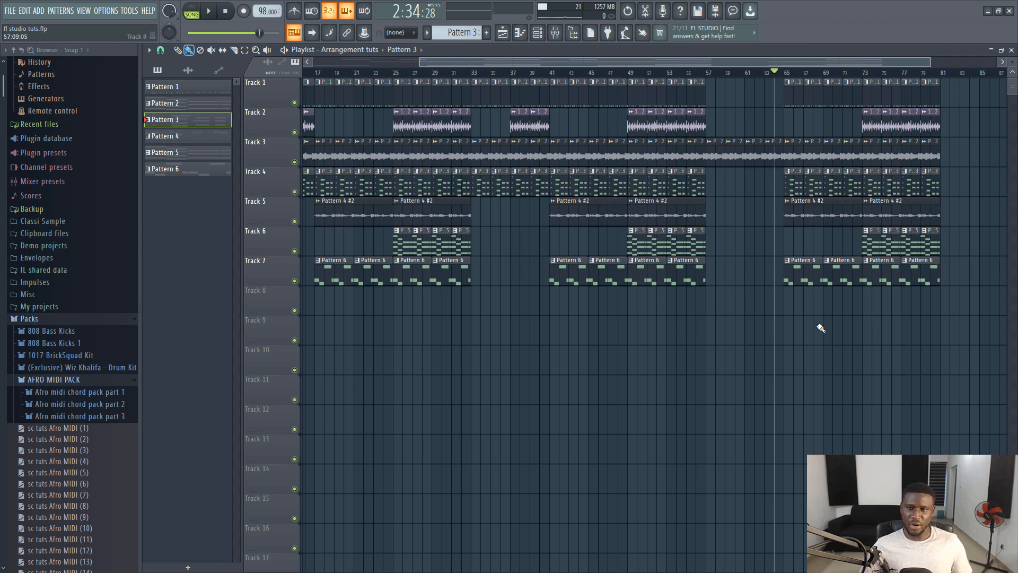
Play the arrangement's ending from about bar 77, stop, and return the playhead to the start.
click(916, 72)
scroll(871, 71, down, 1)
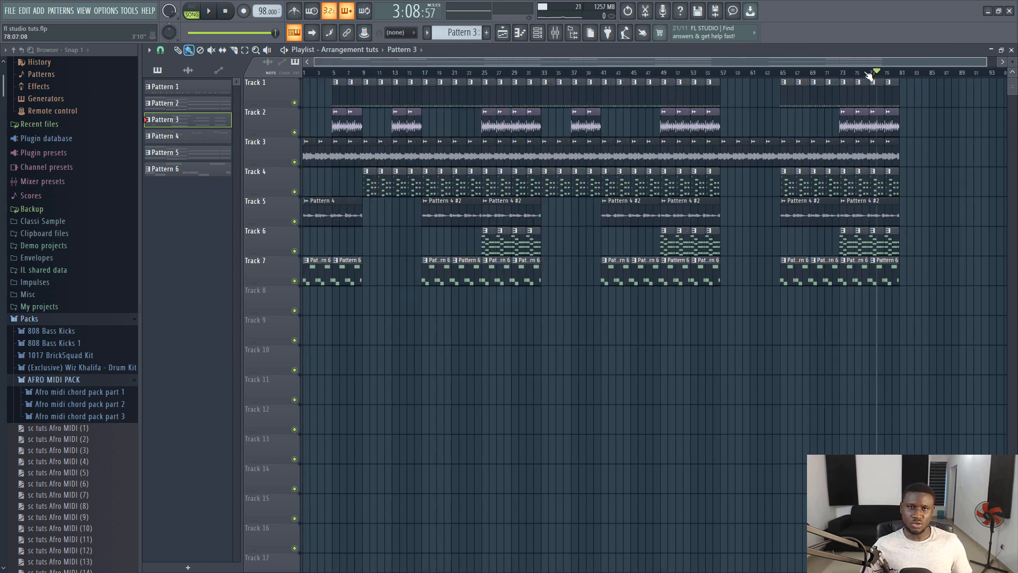
scroll(864, 80, down, 1)
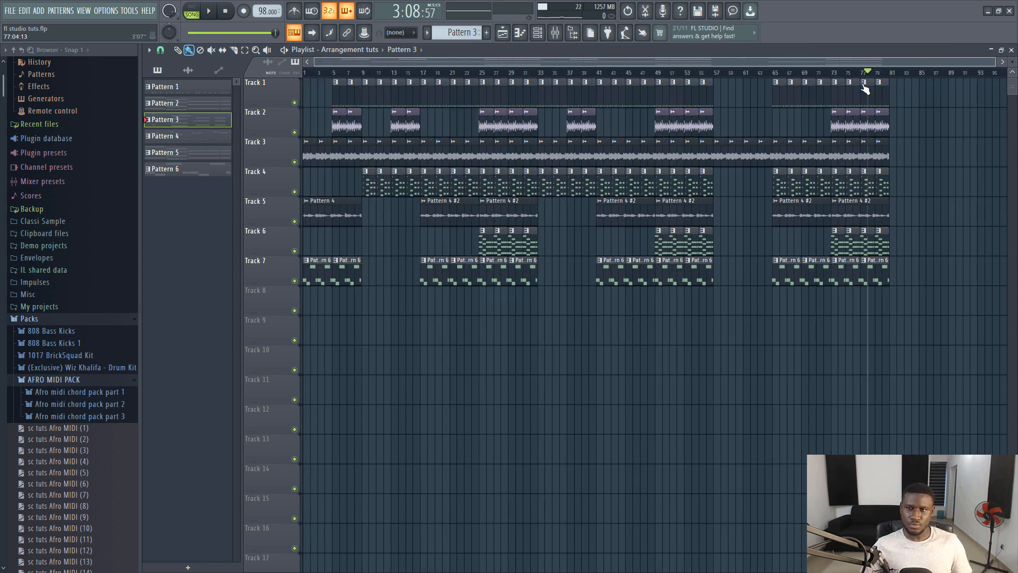
key(space)
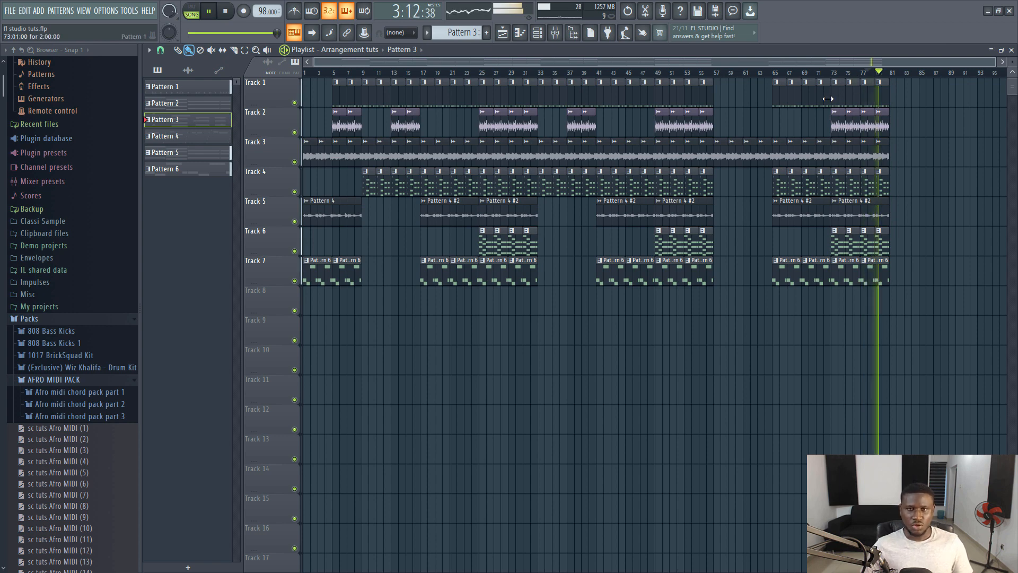
key(space)
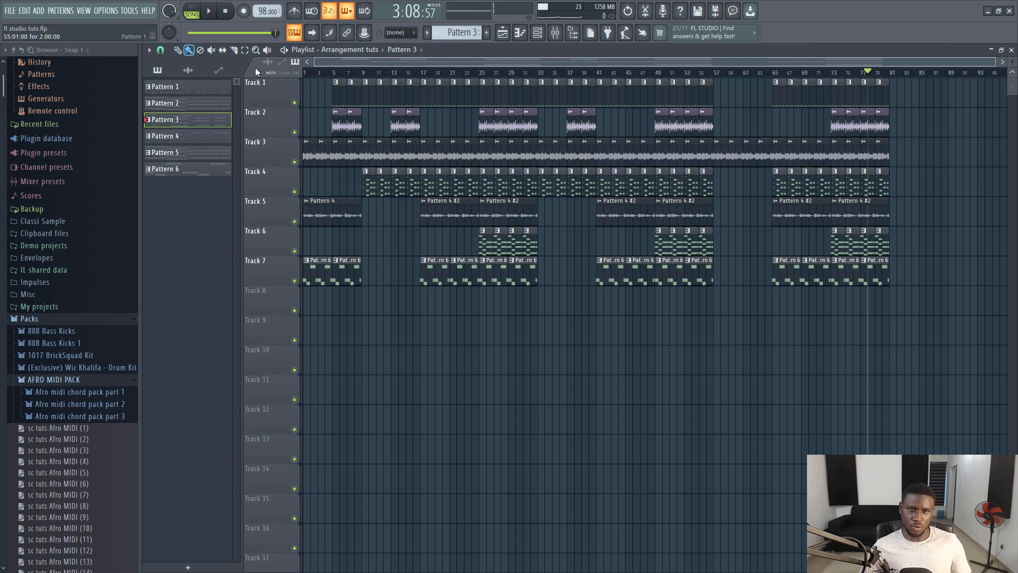
key(Home)
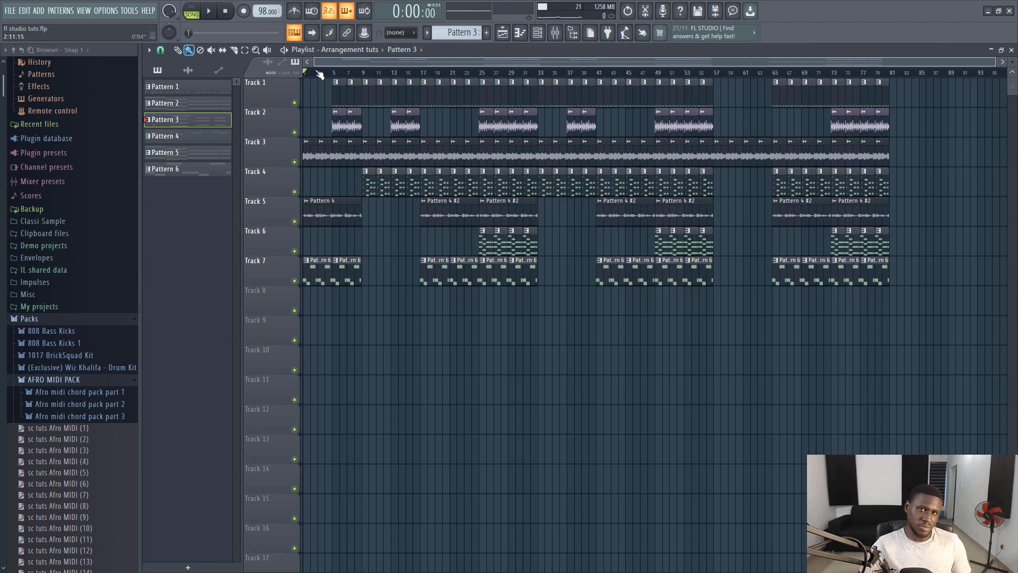